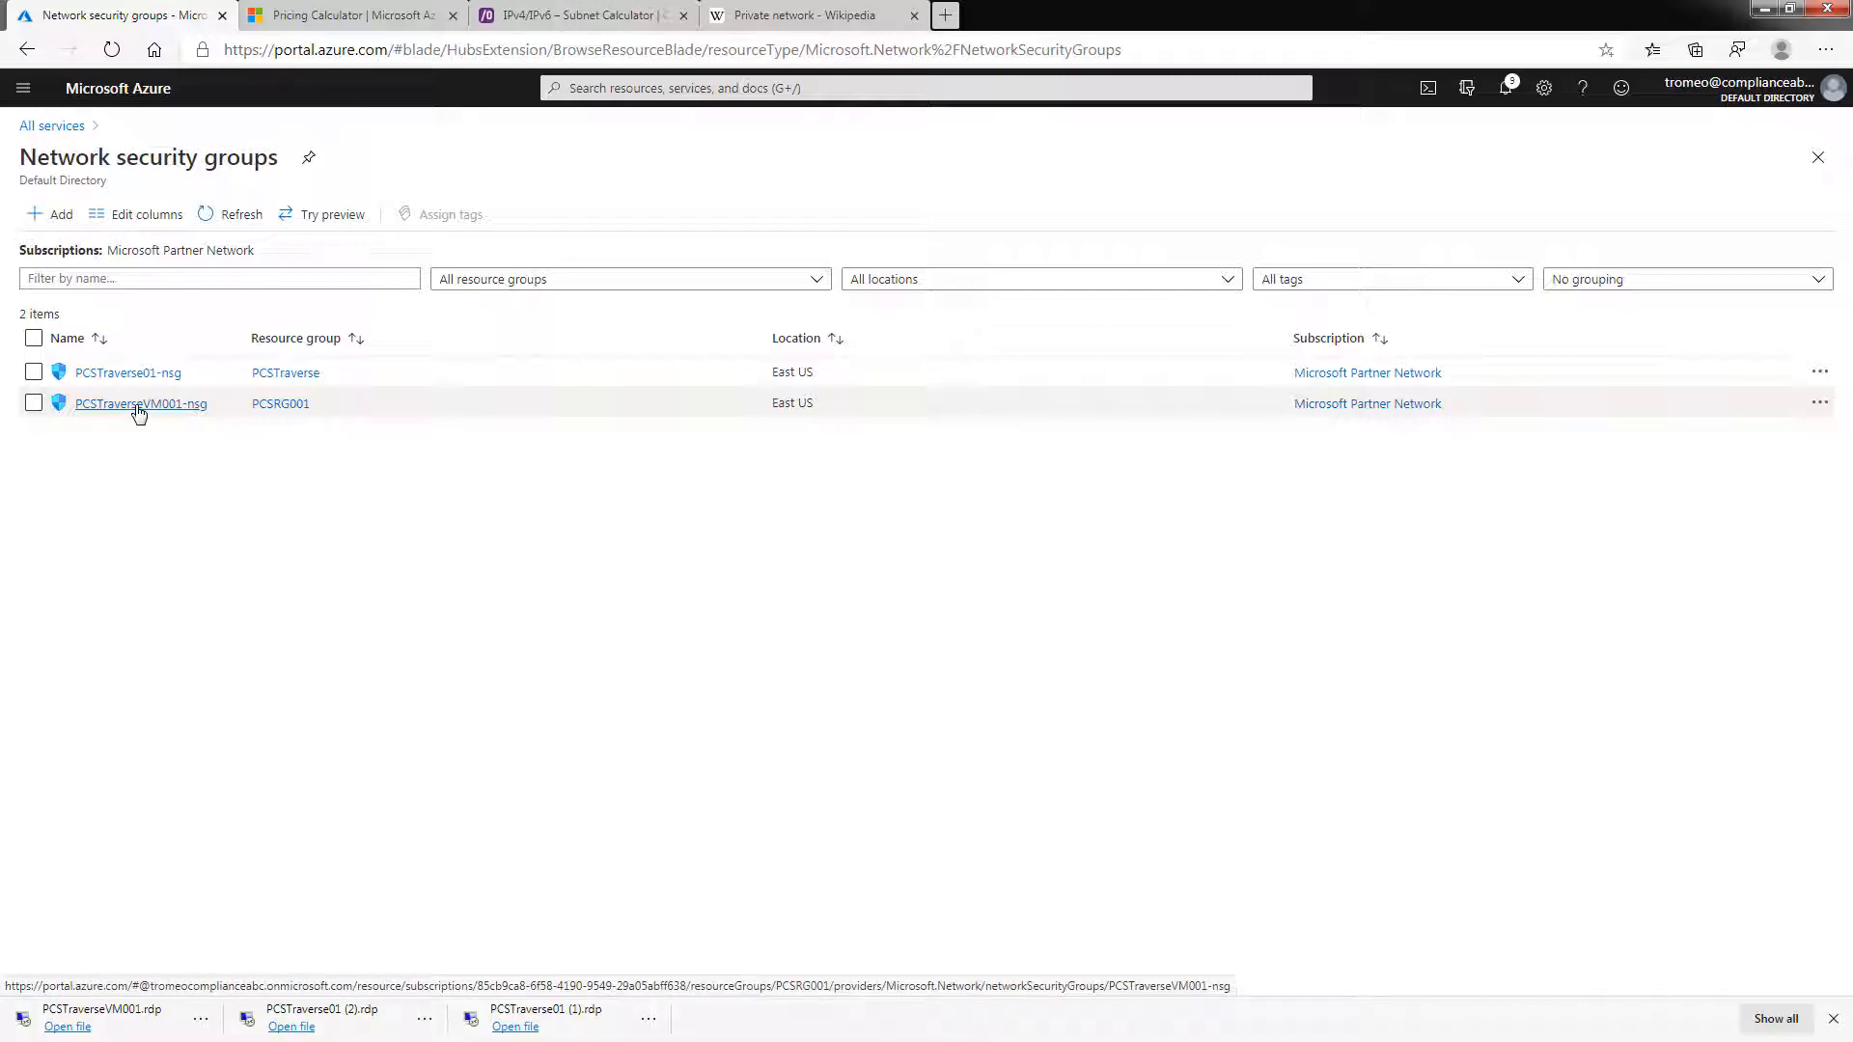
Start a new inbound security rule for the network security group PCSTraverseVM001-nsg.
left_click(138, 405)
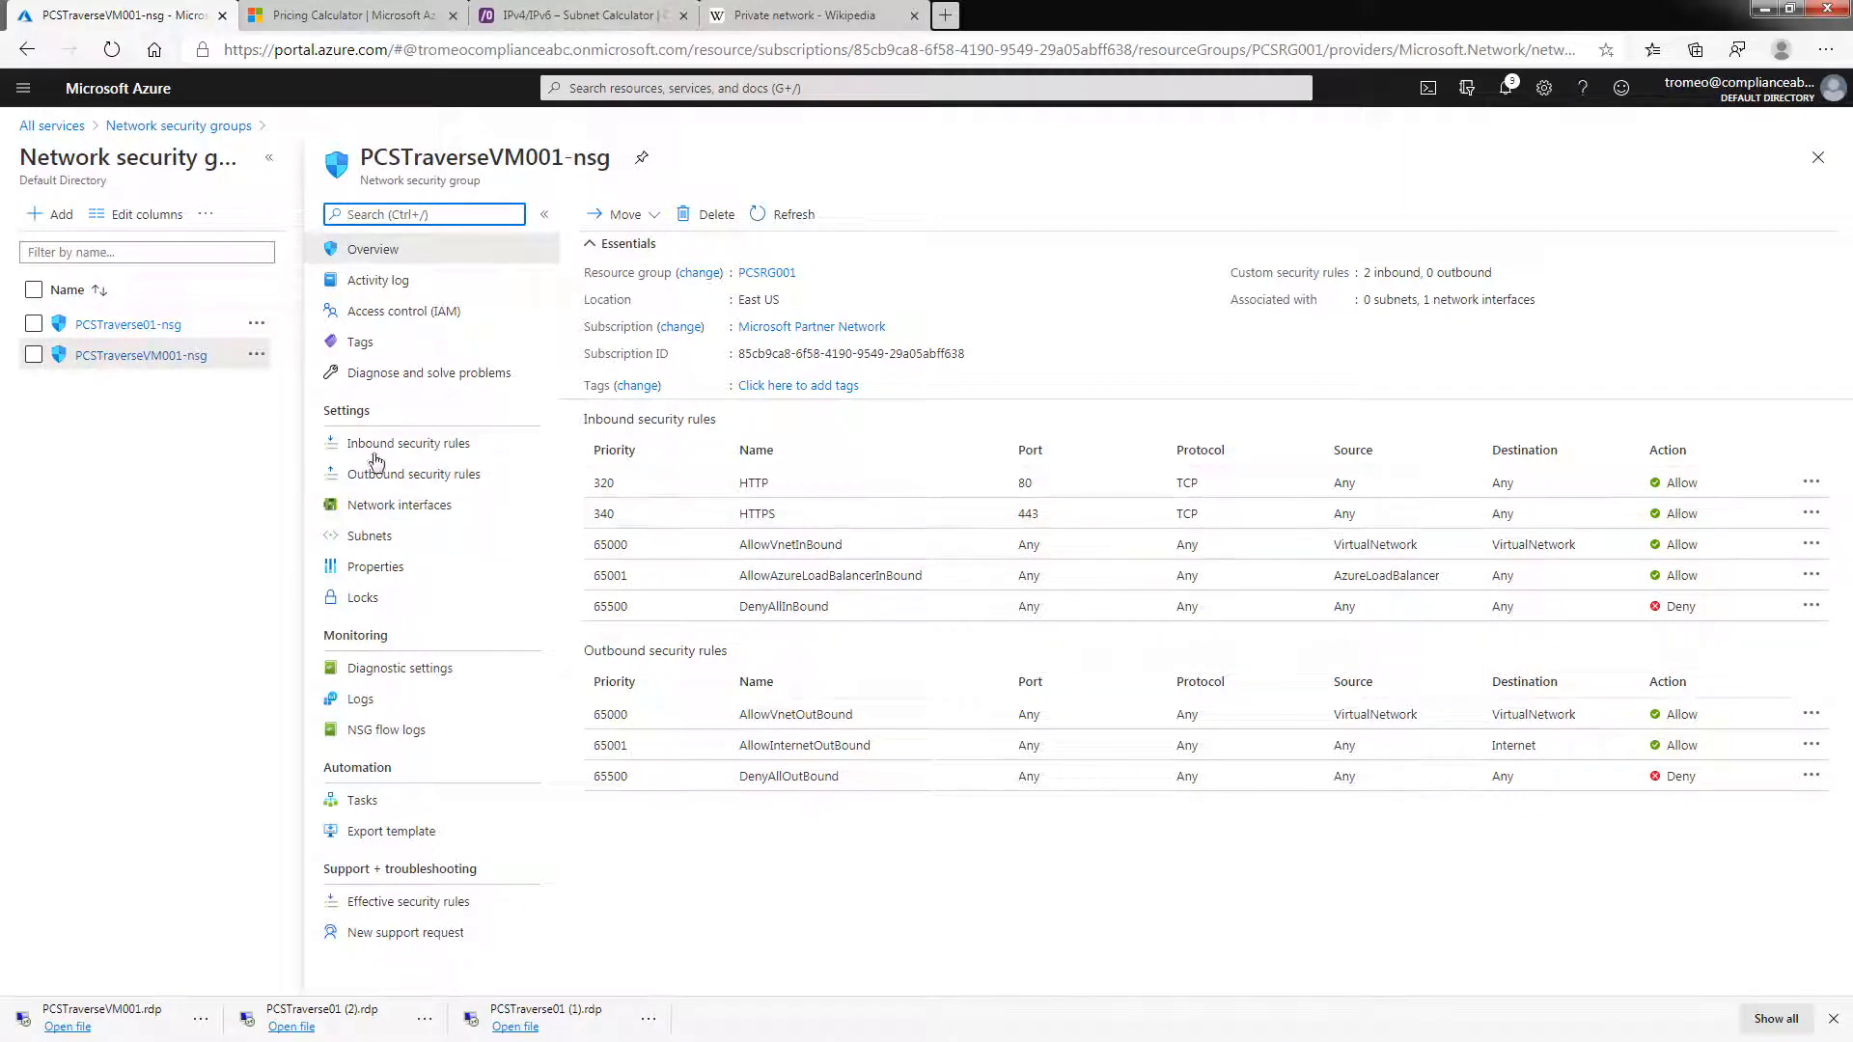
left_click(444, 445)
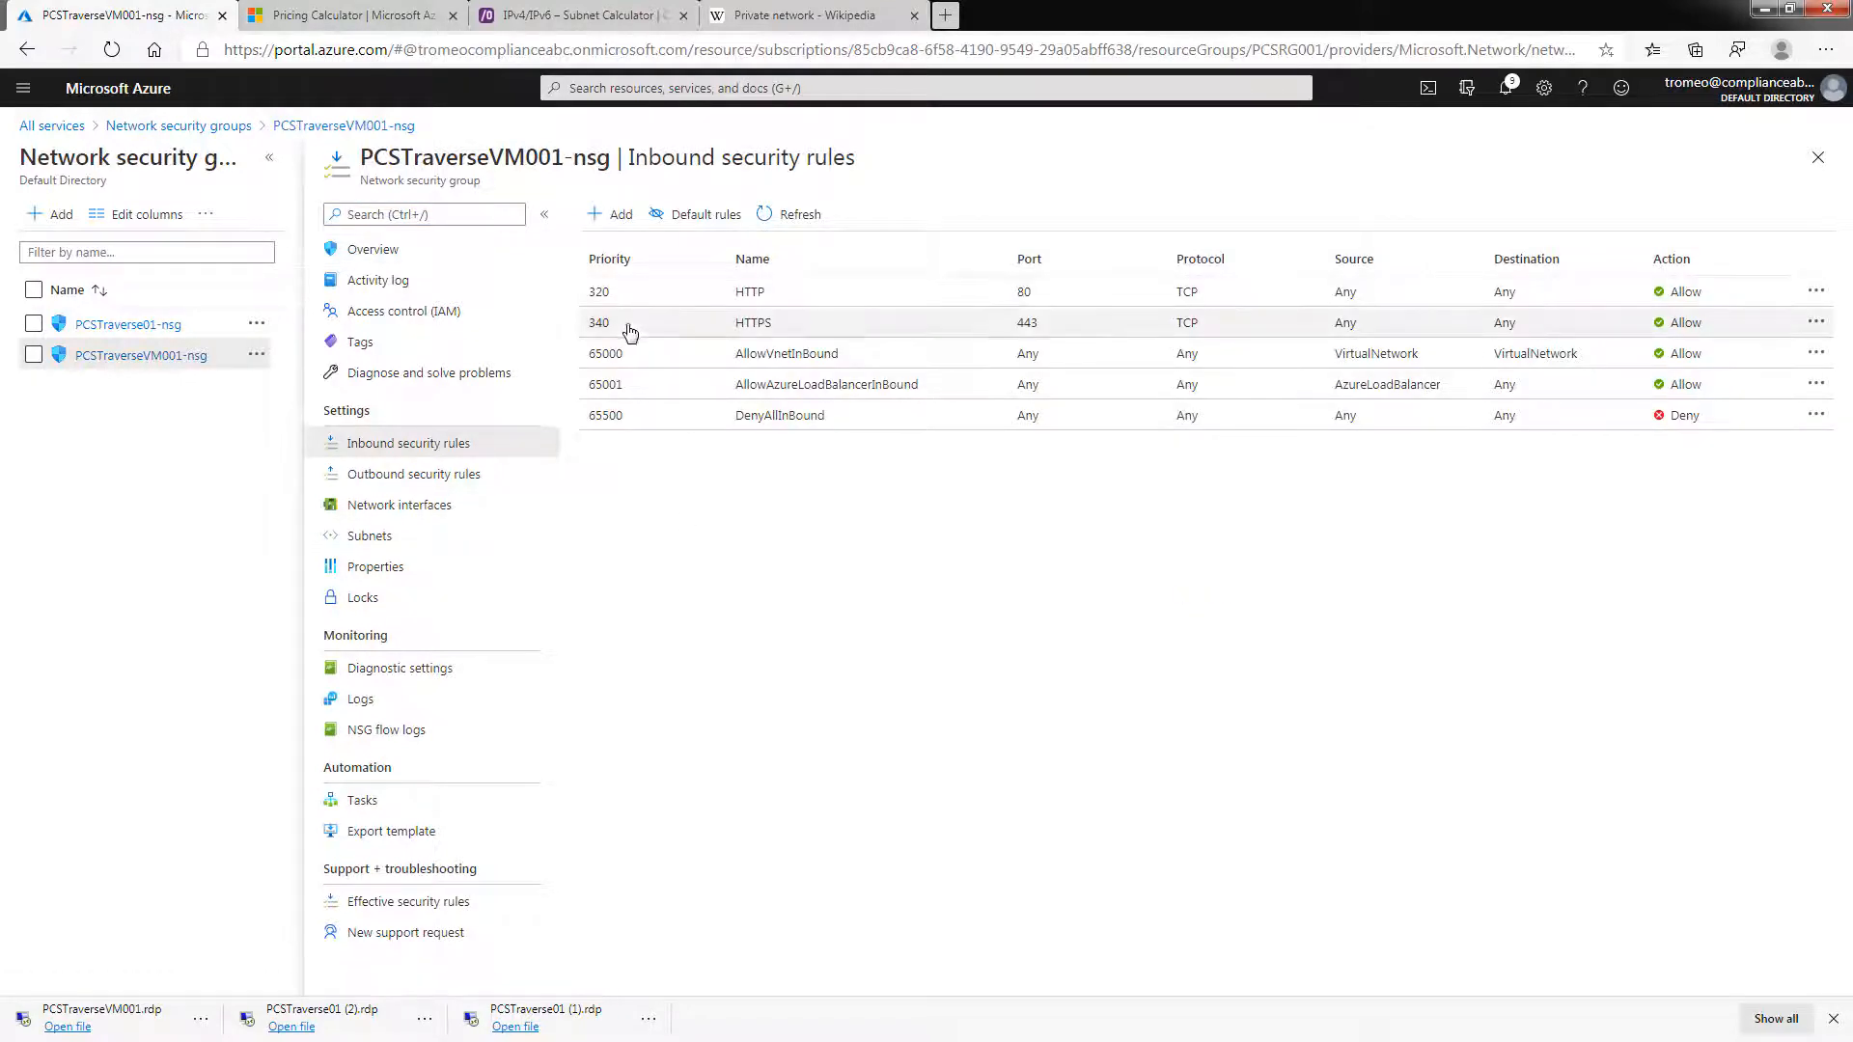
left_click(614, 214)
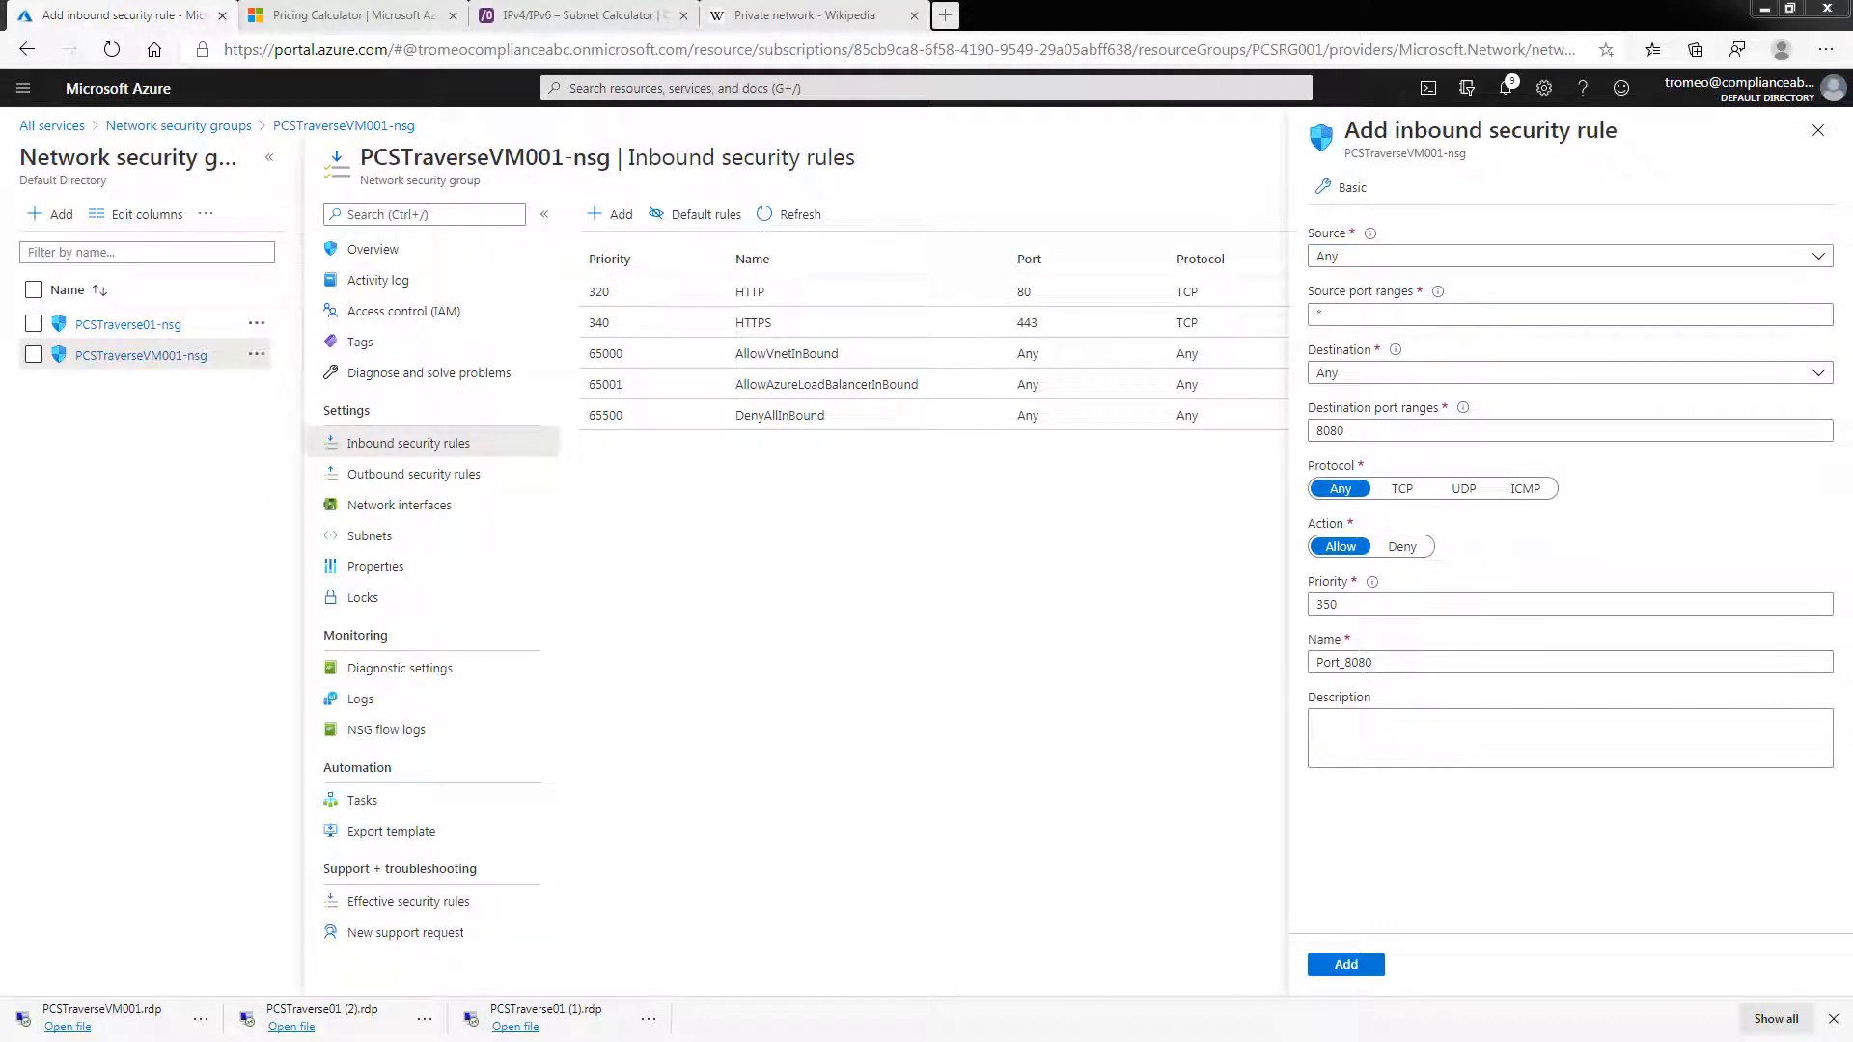
Restrict the rule's source to IP Addresses, entering the copied IP address with a /32 prefix, and keep source port ranges as *.
left_click(1492, 258)
left_click(1368, 303)
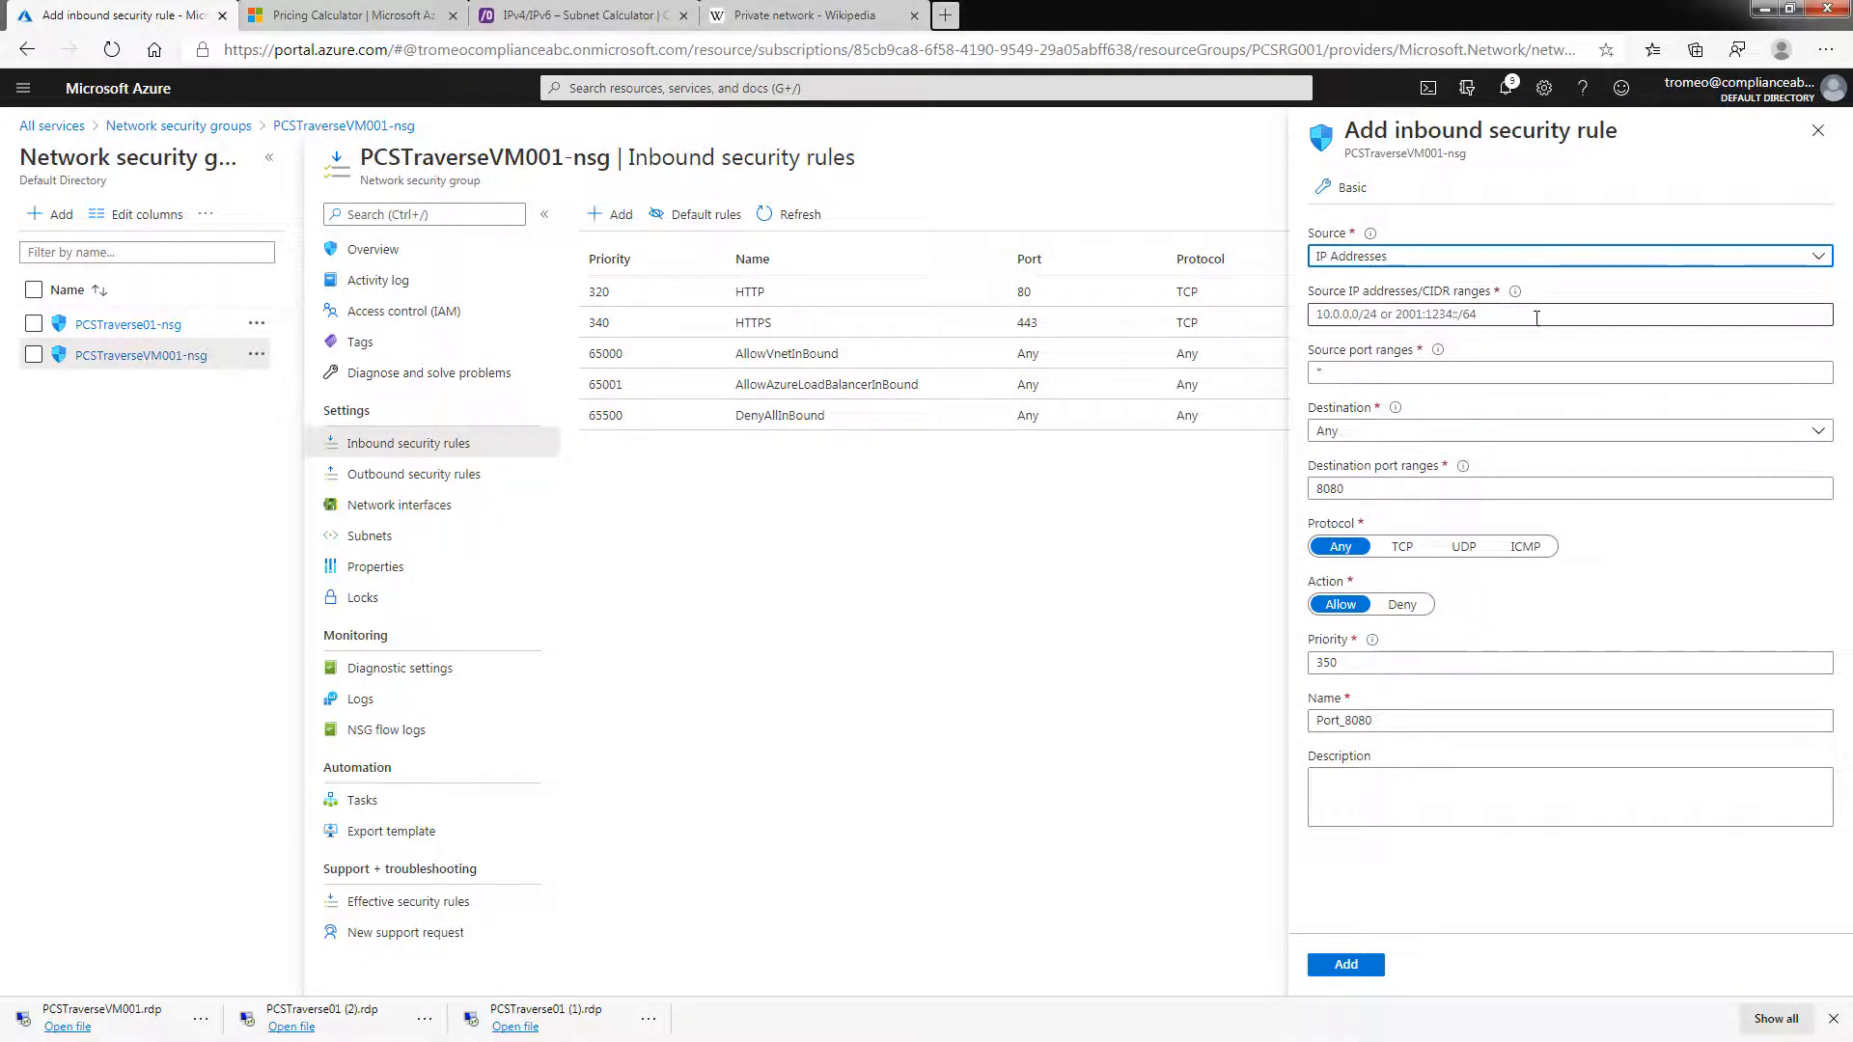
left_click(1522, 313)
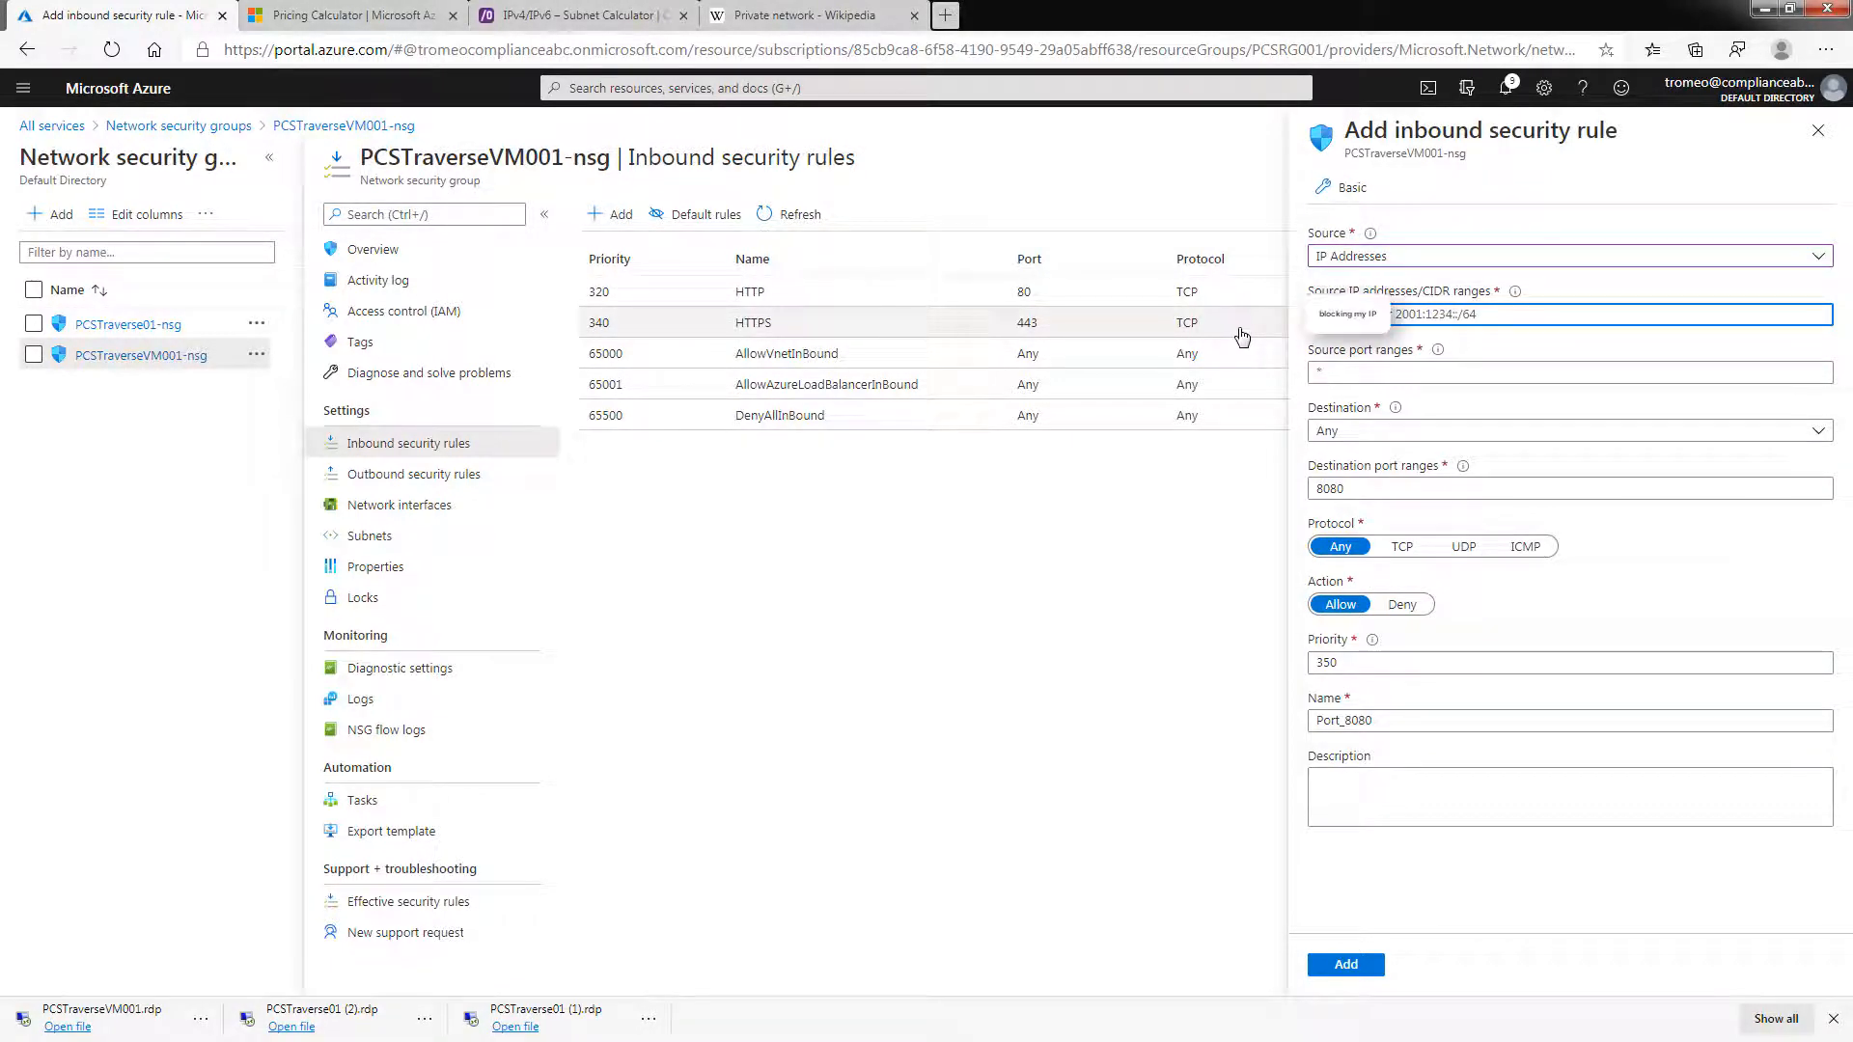
key("ctrl+v")
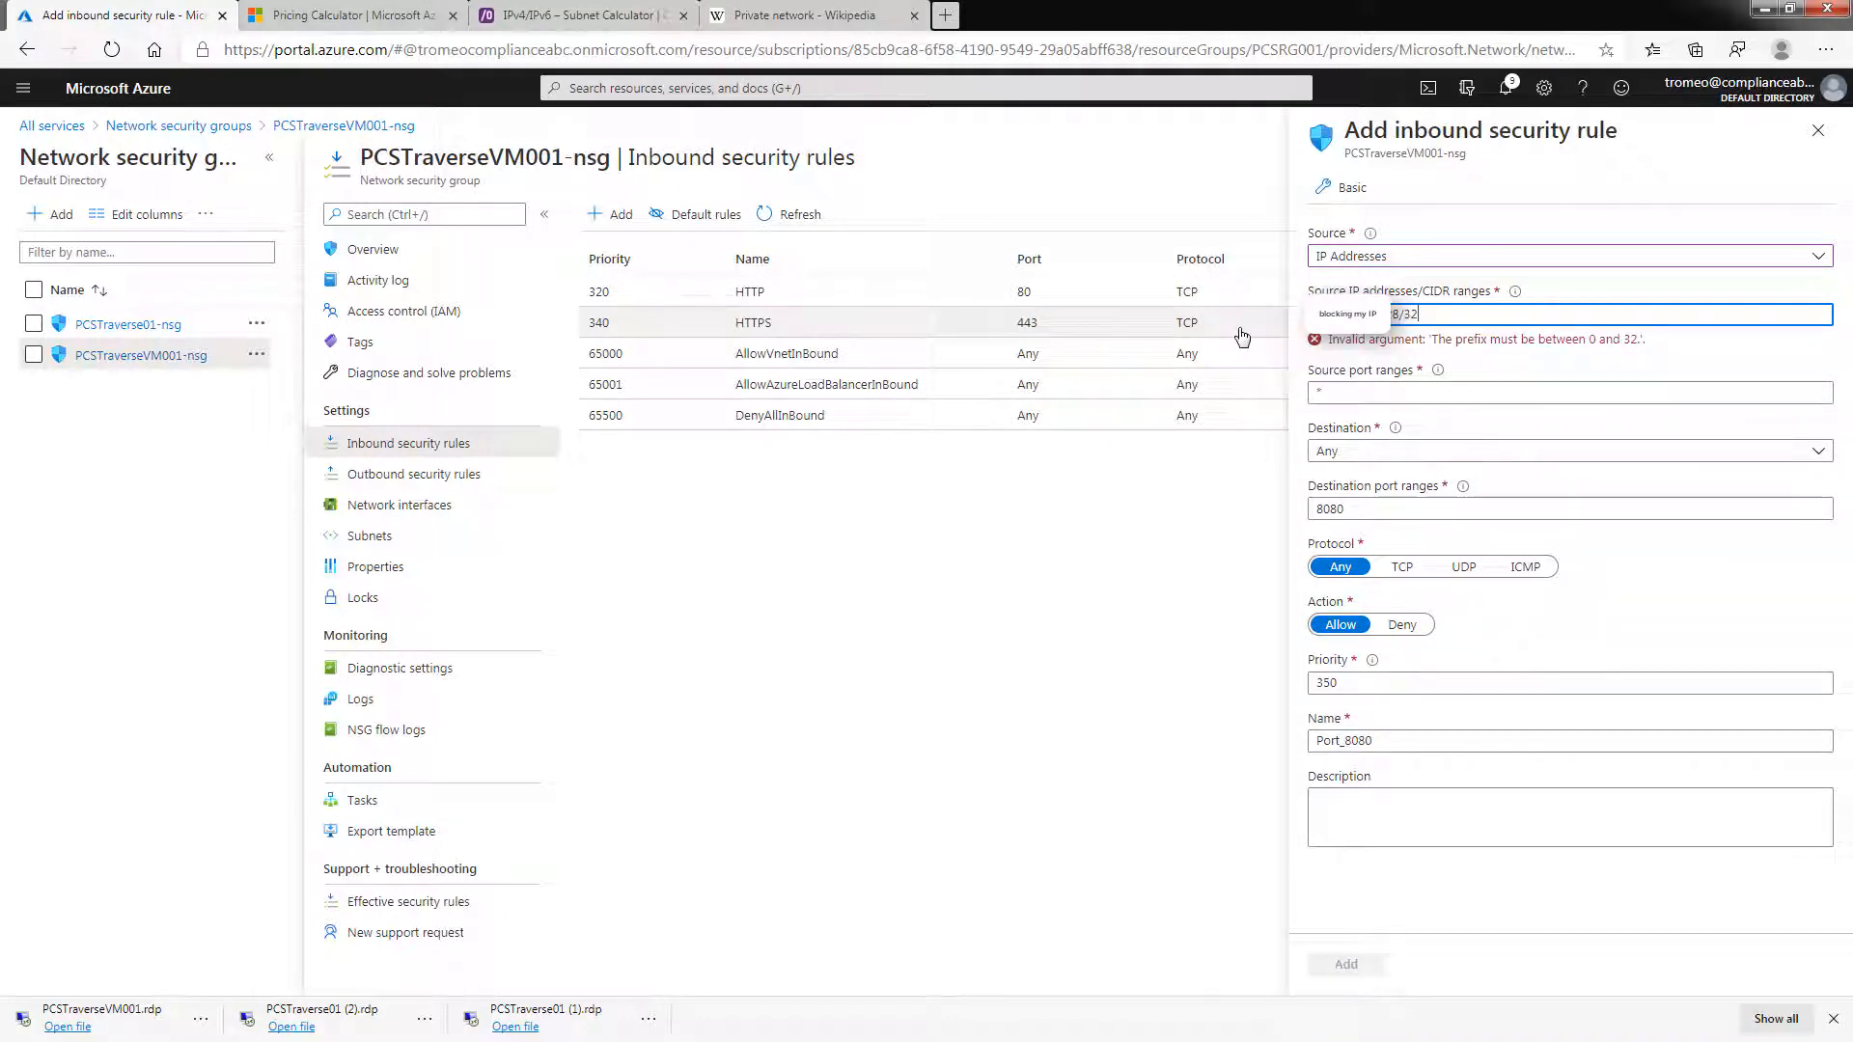
type("/32")
left_click(1492, 370)
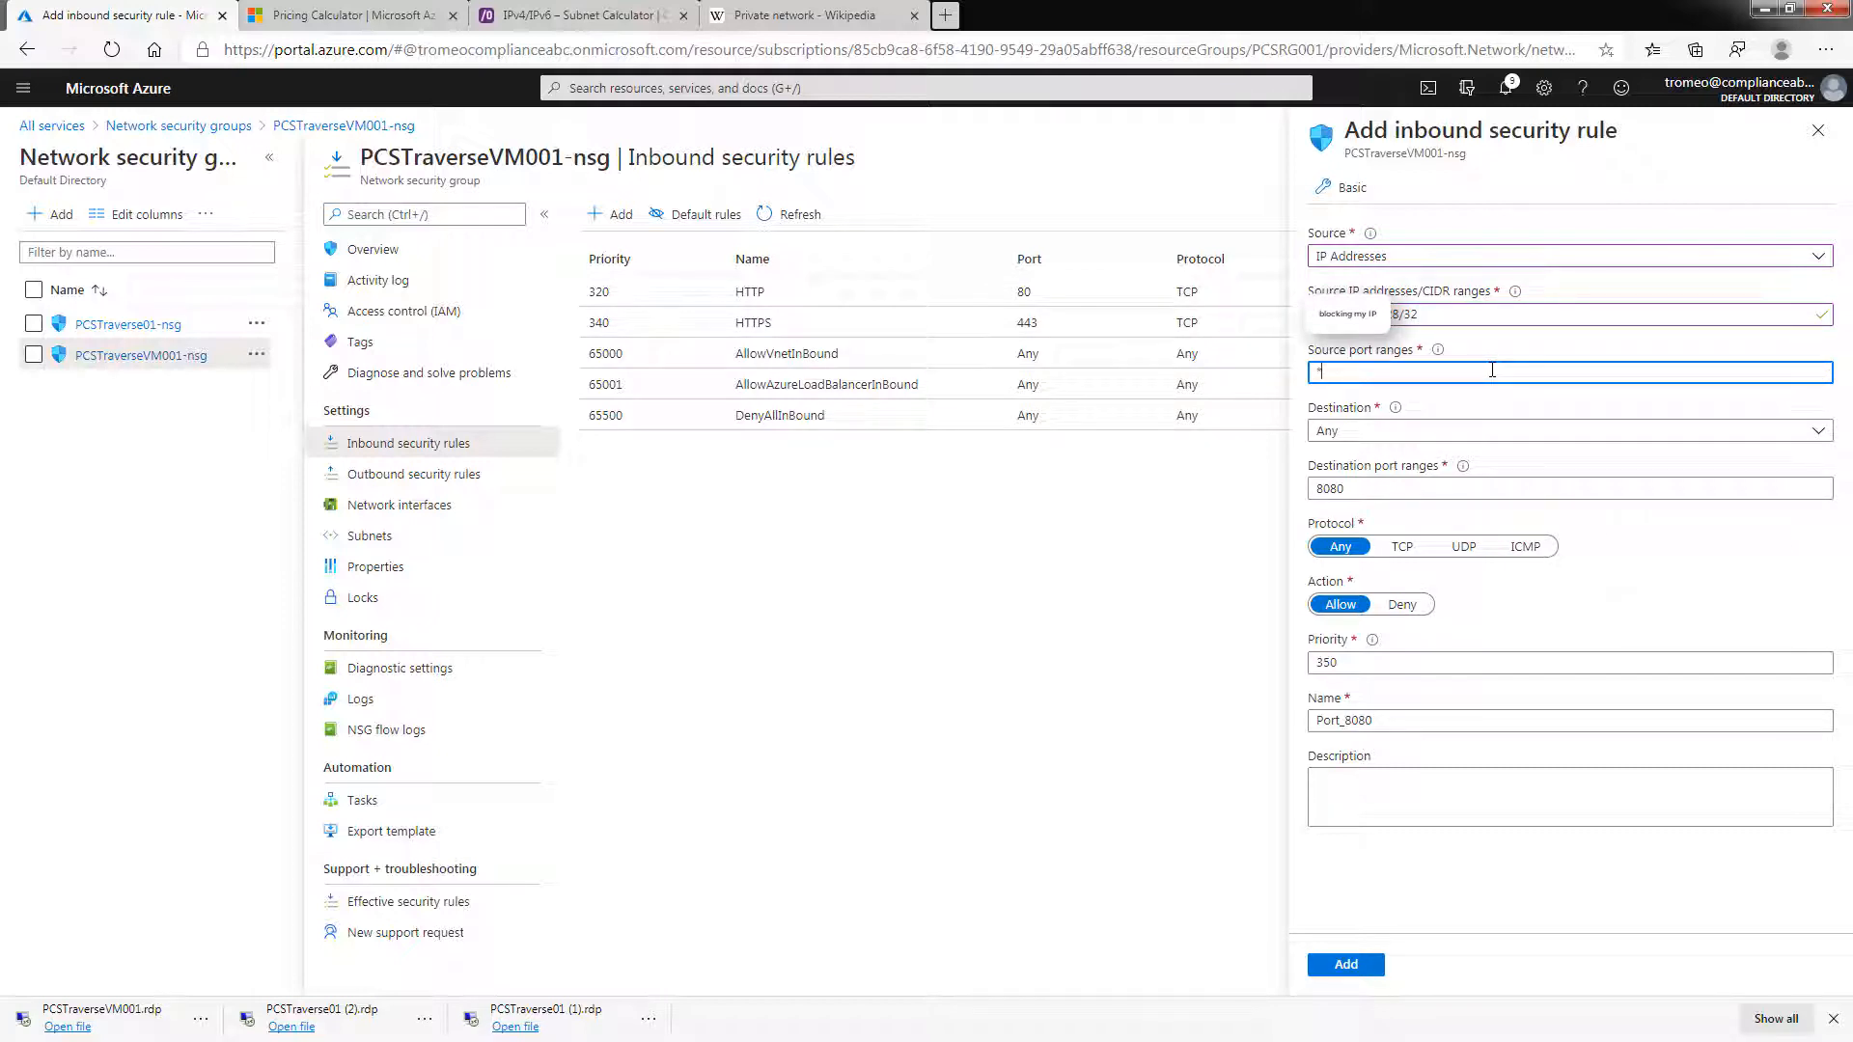
Keep the rule's destination as Any and set the destination port range to 3389.
left_click(1411, 432)
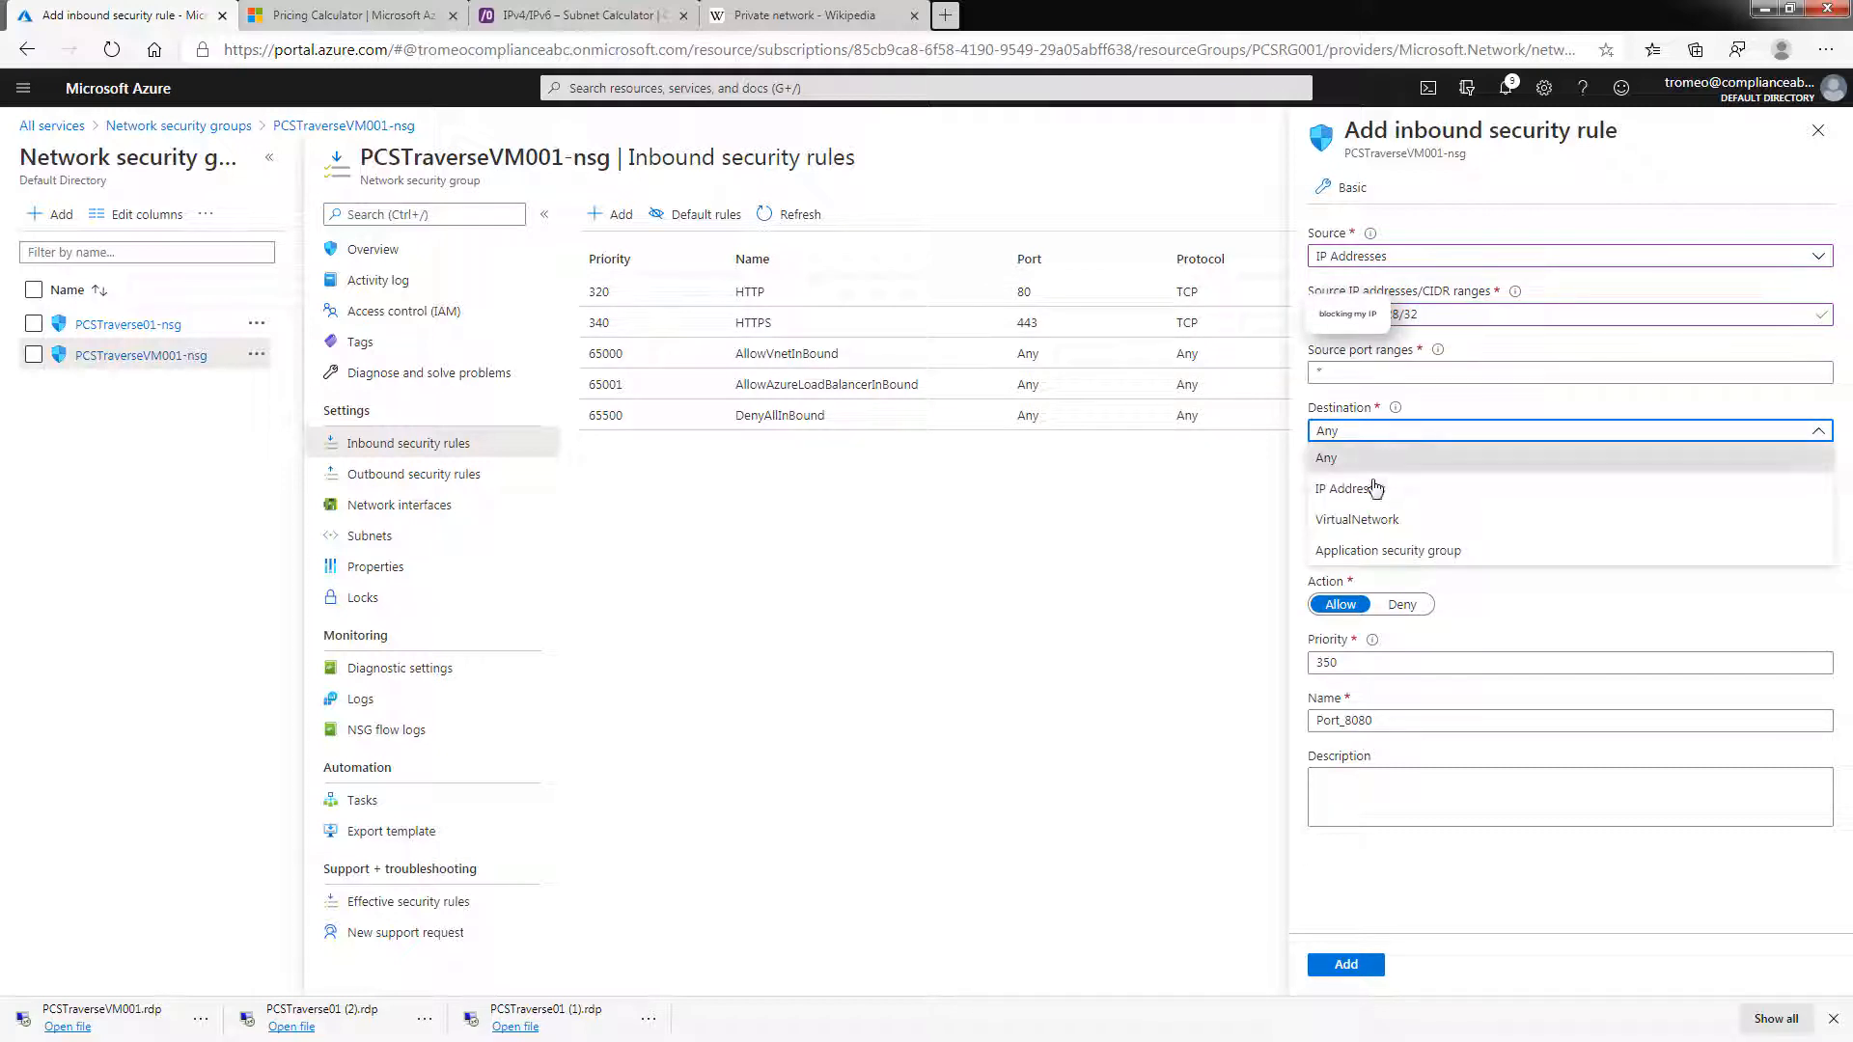
left_click(1345, 439)
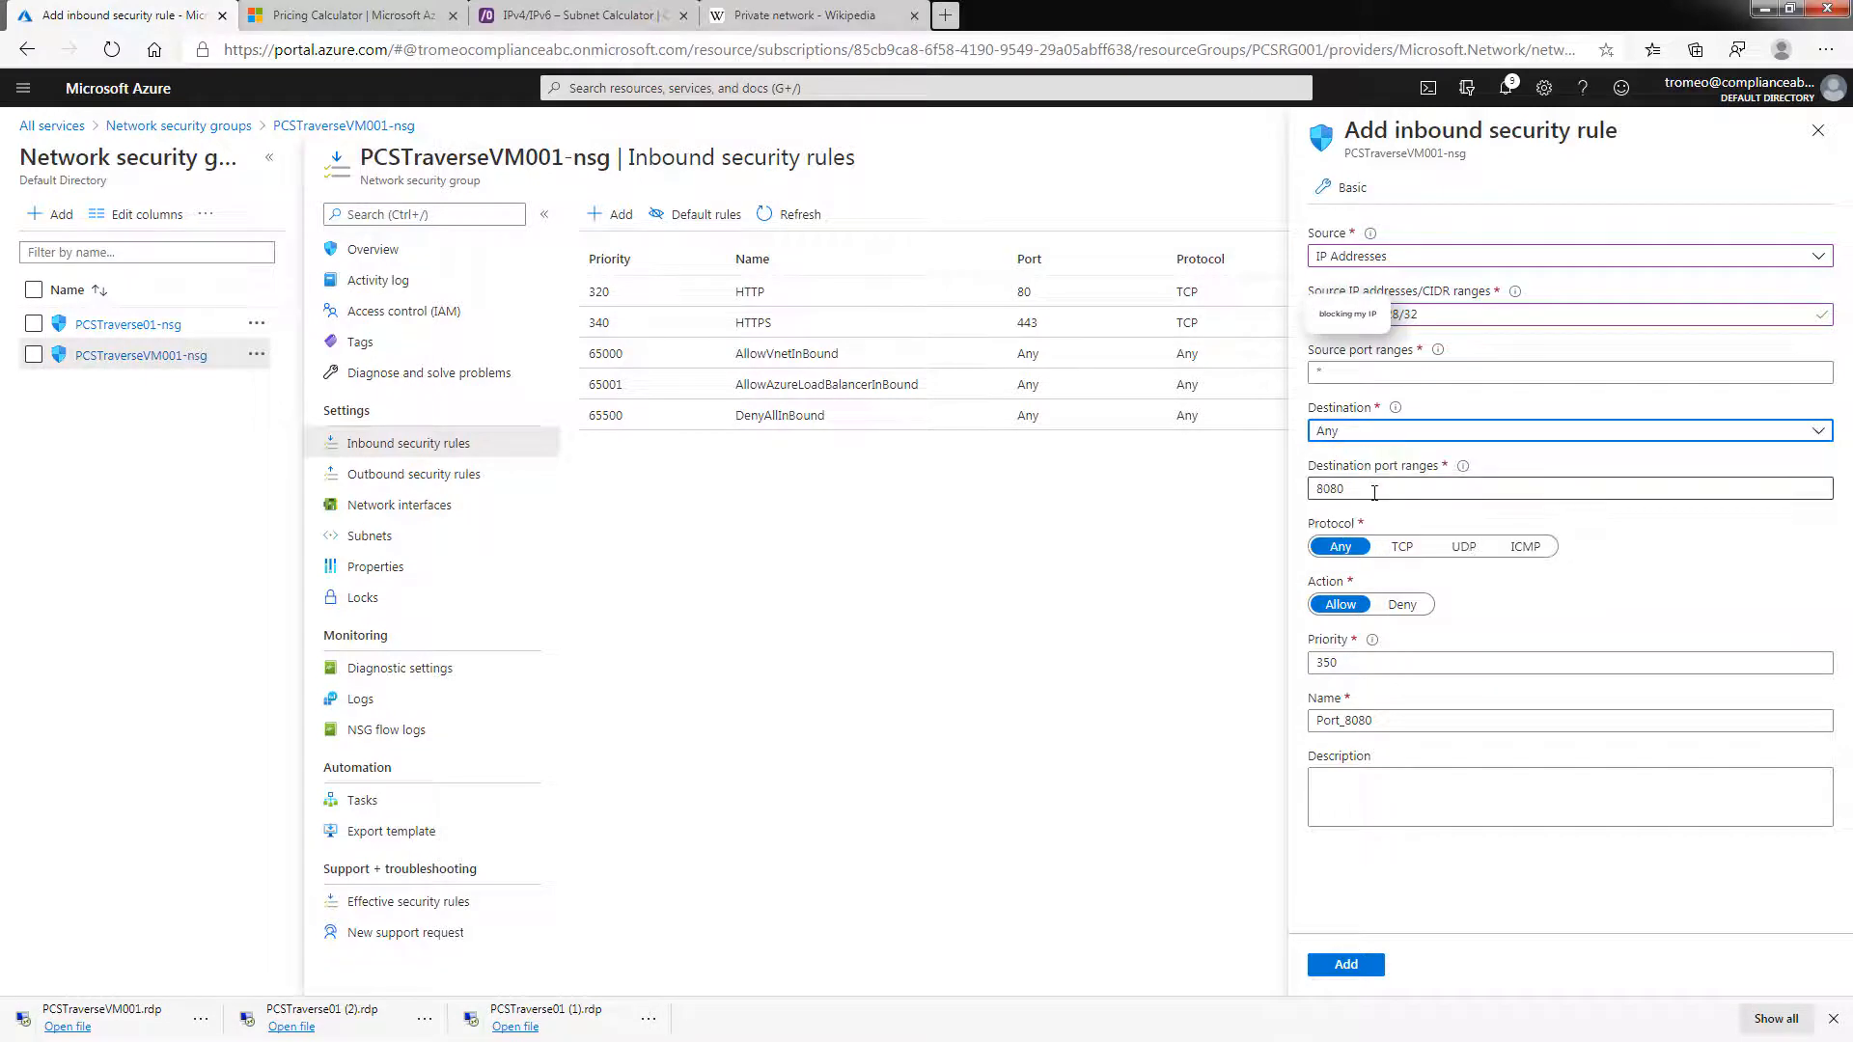
key("Tab")
type("33")
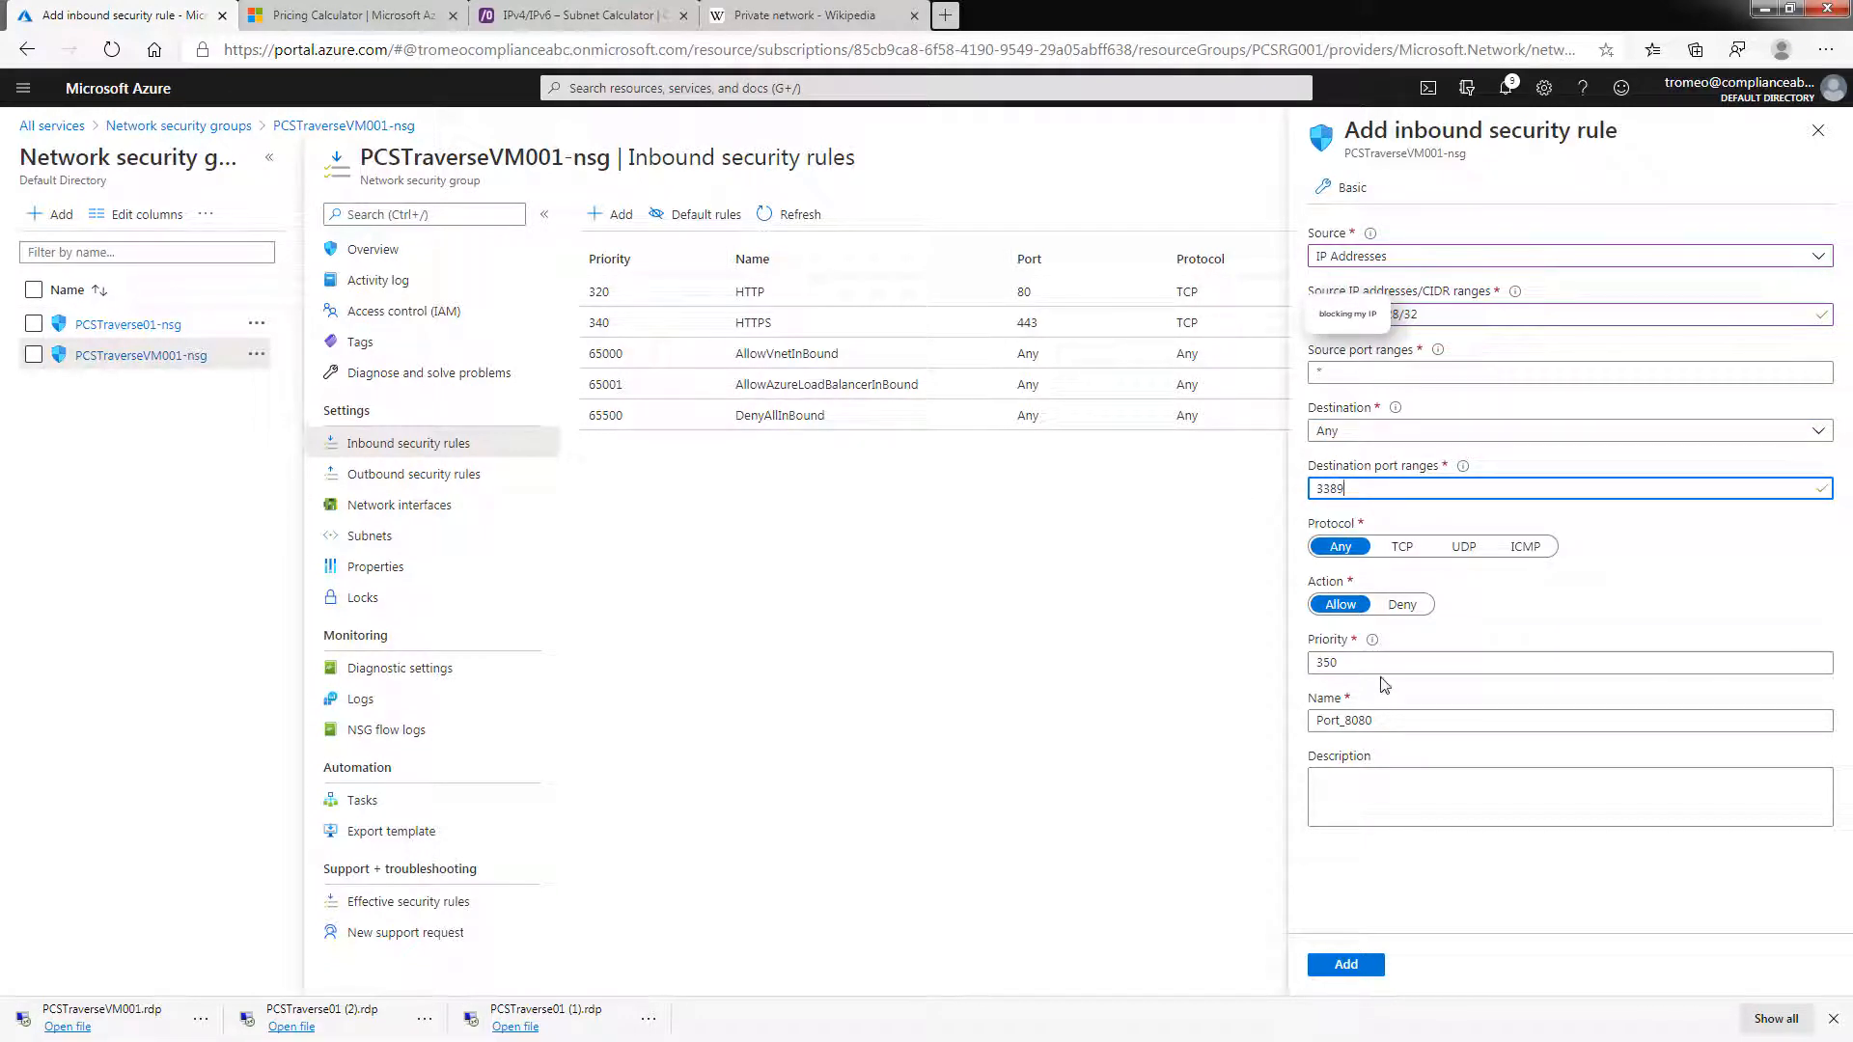
Name the inbound rule RDPfromPCS and add it to the security group.
double_click(1390, 719)
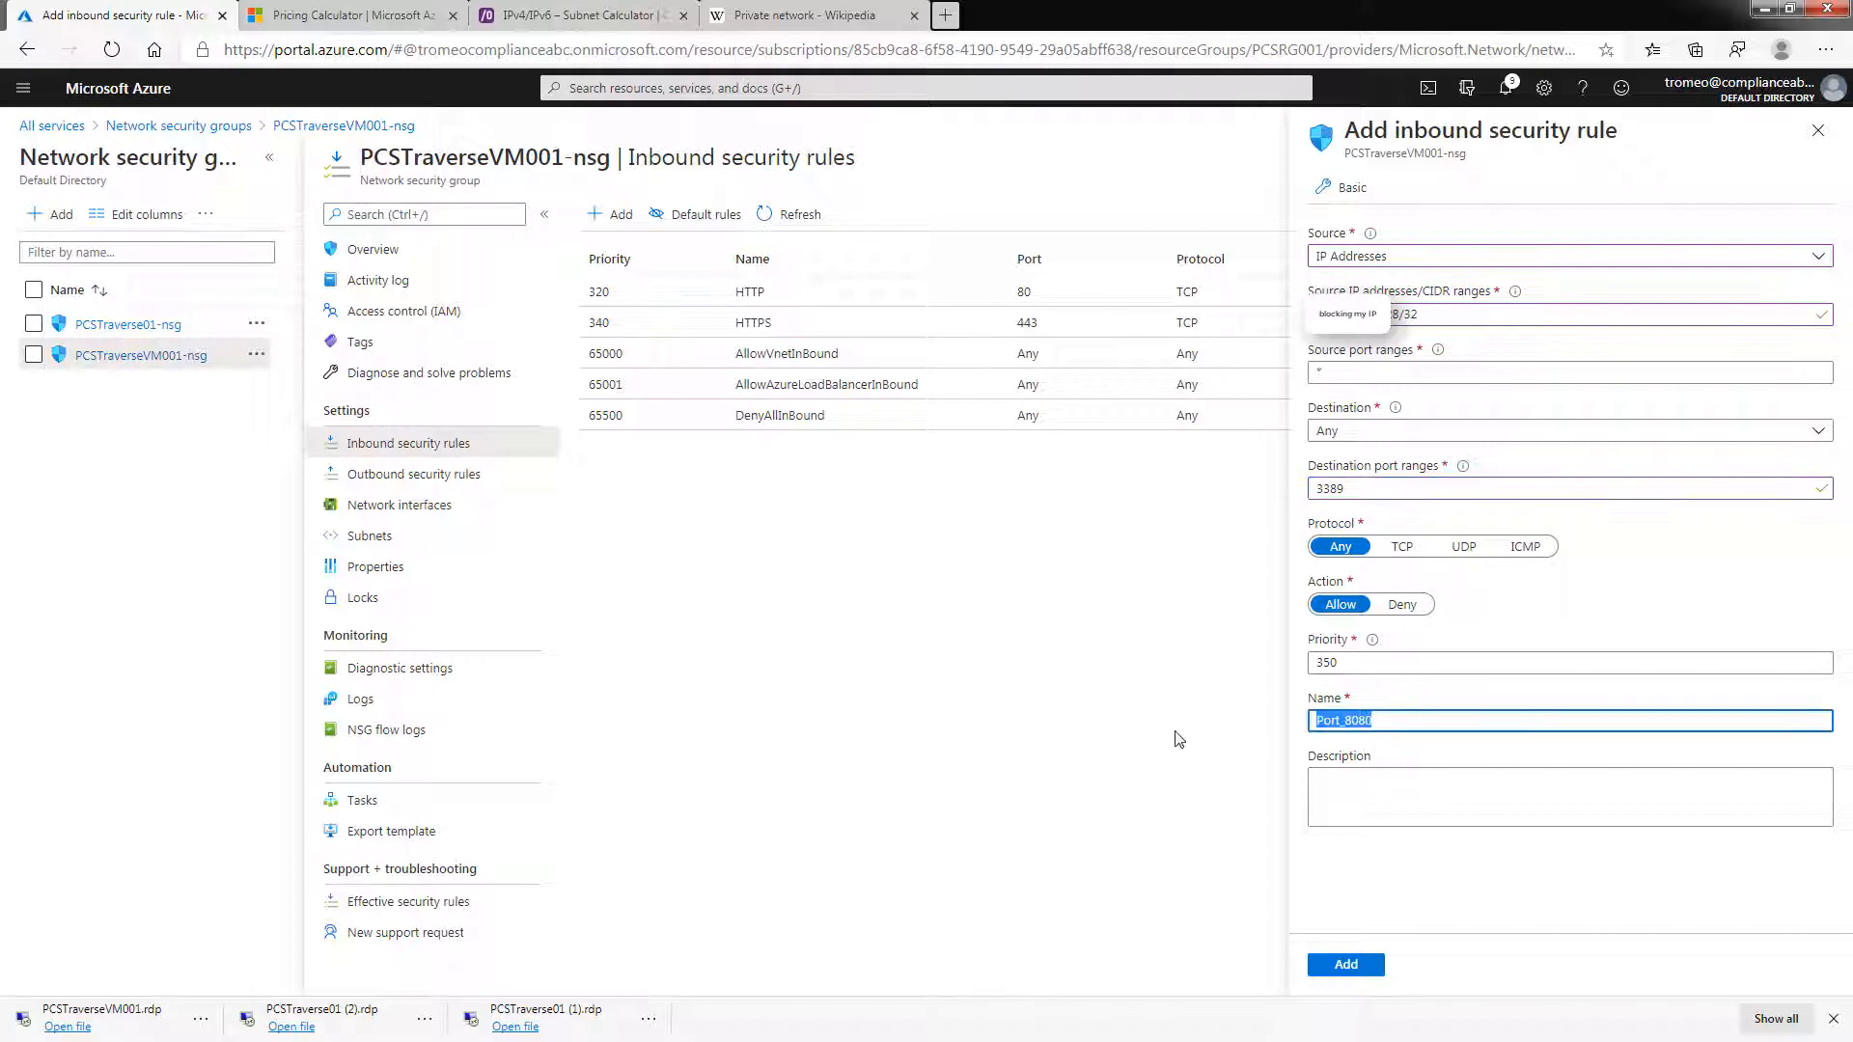
type("RDP from PCS")
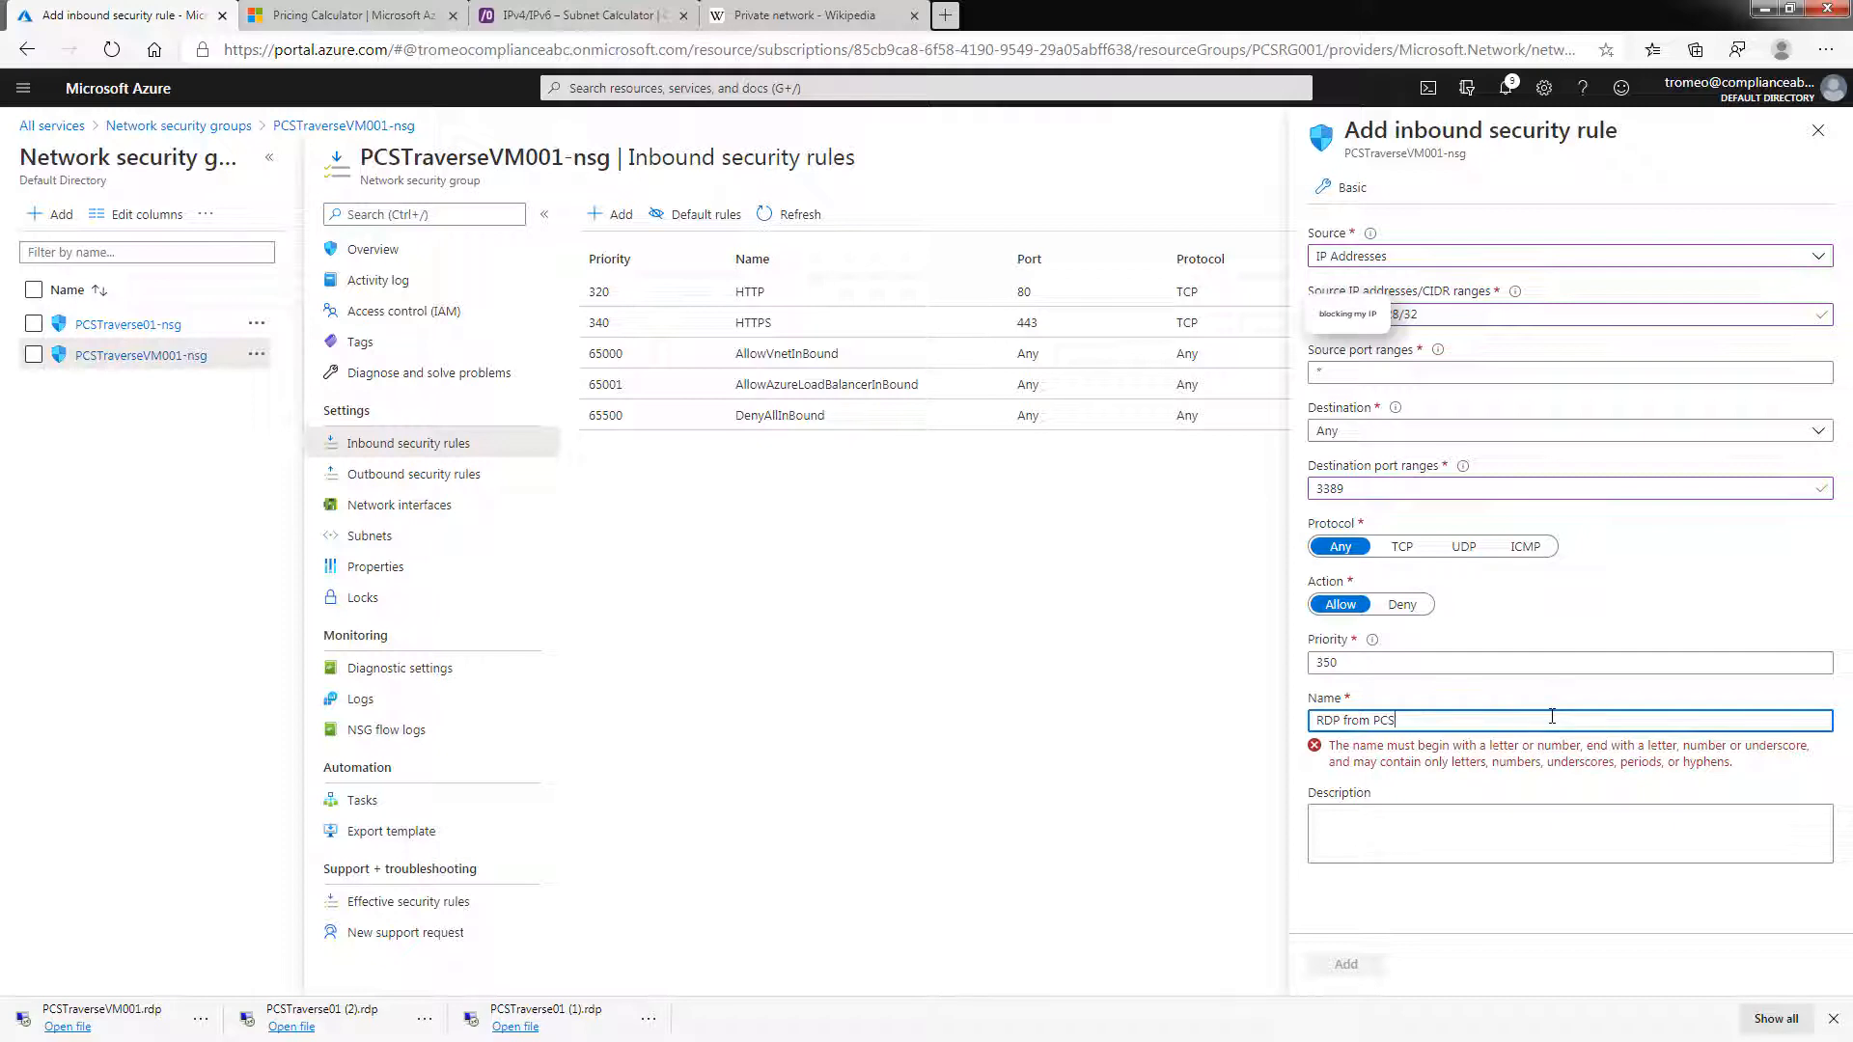
key("BackSpace")
key("BackSpace")
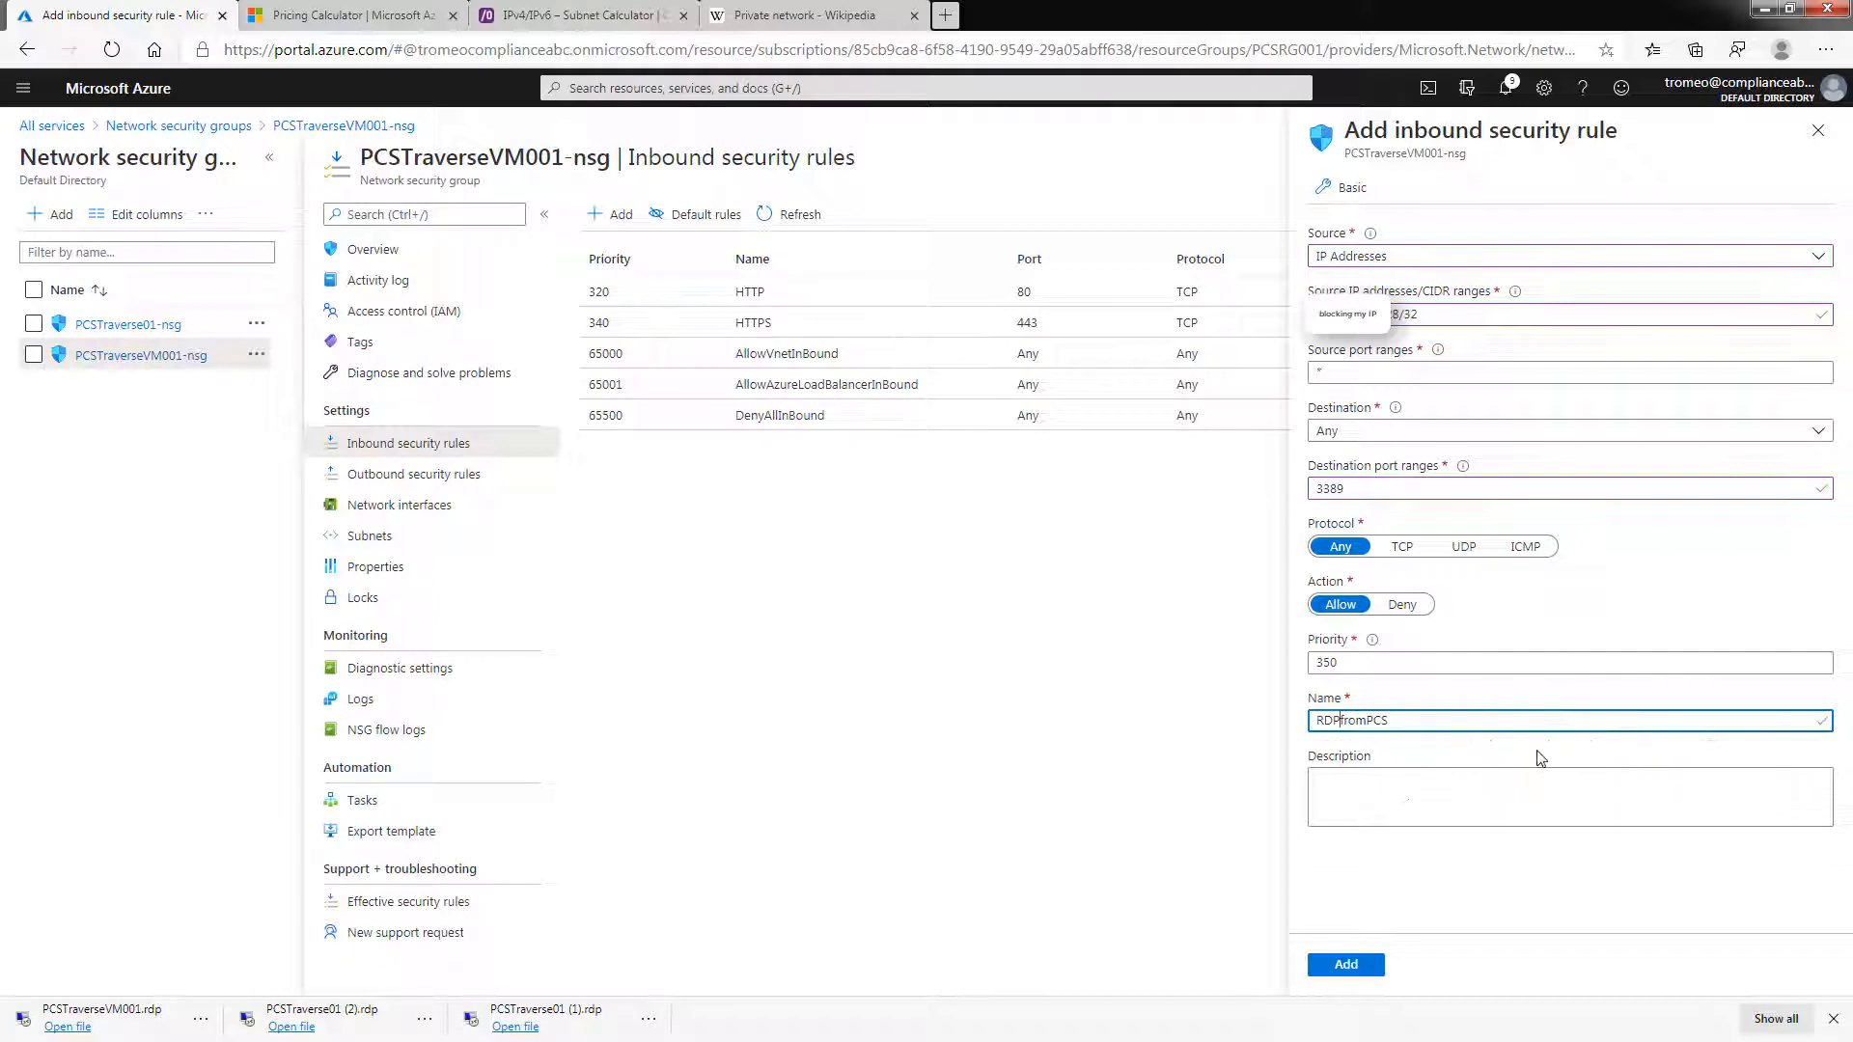
left_click(1361, 975)
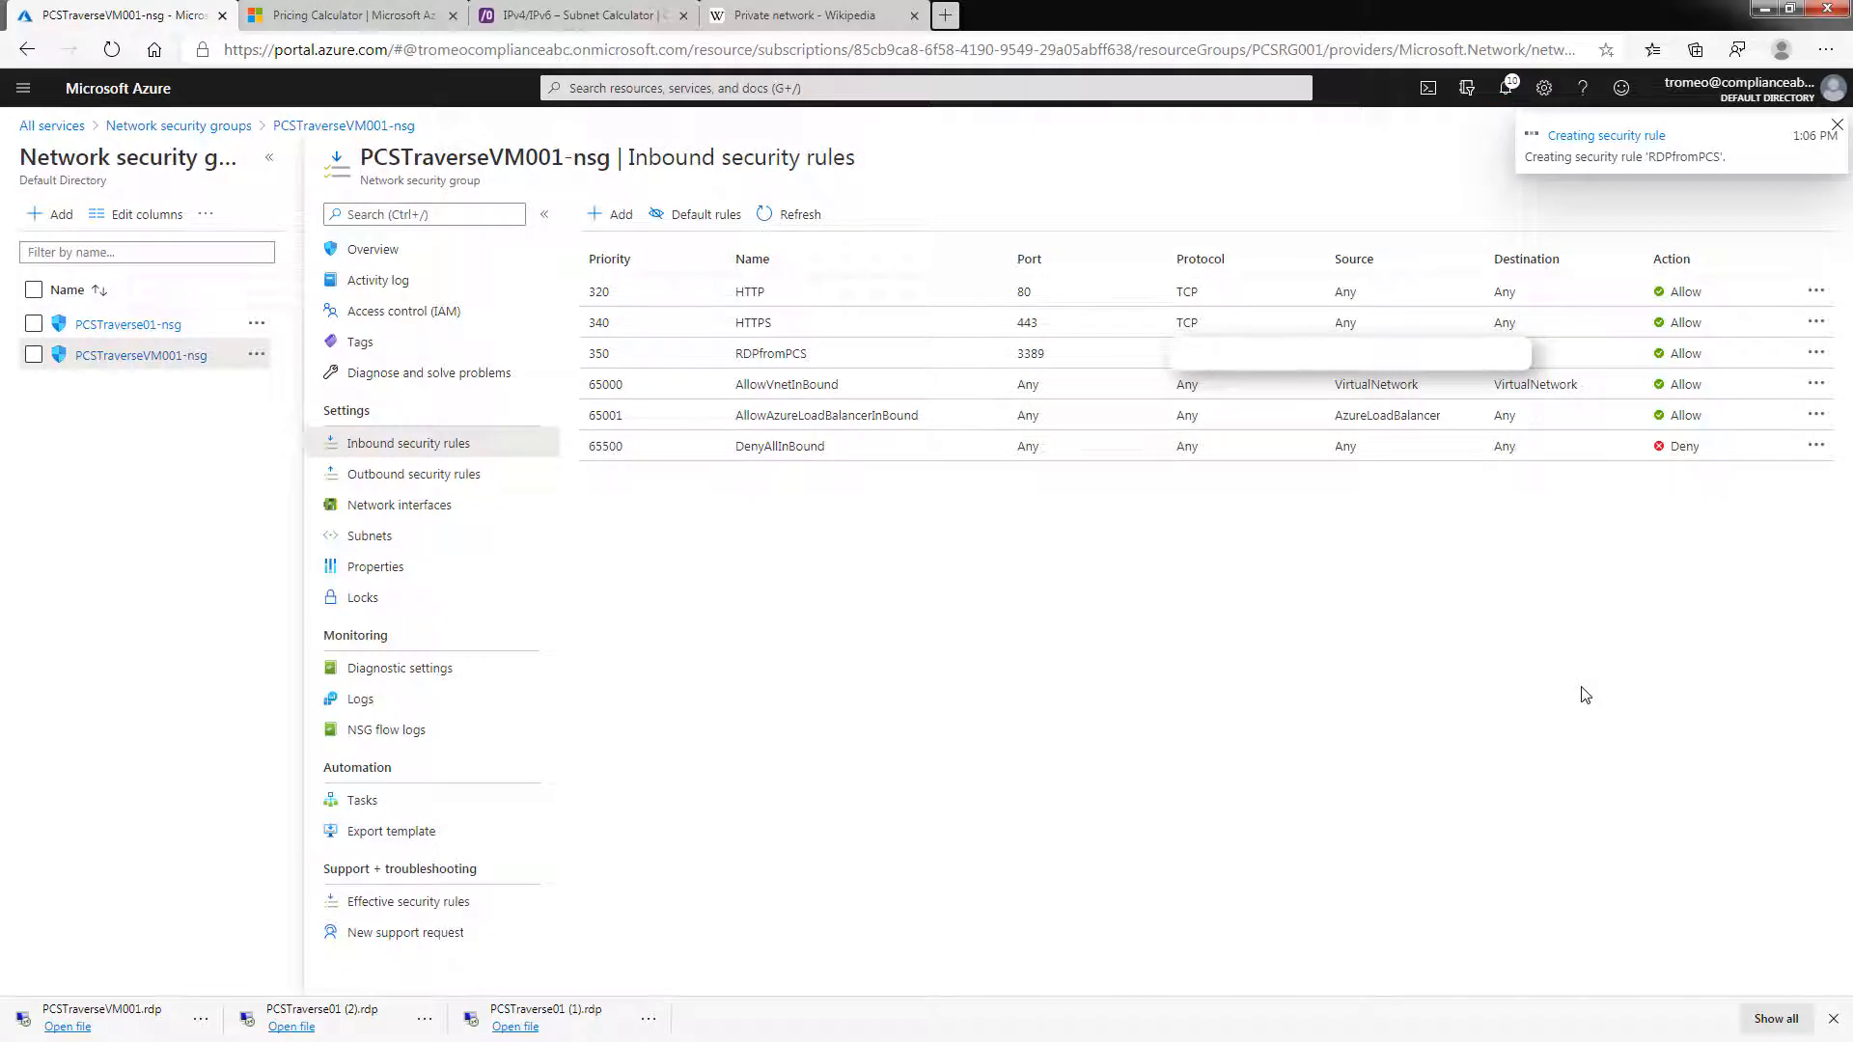
Review the inbound port rules in the networking settings of virtual machine PCSTraverseVM001.
left_click(115, 359)
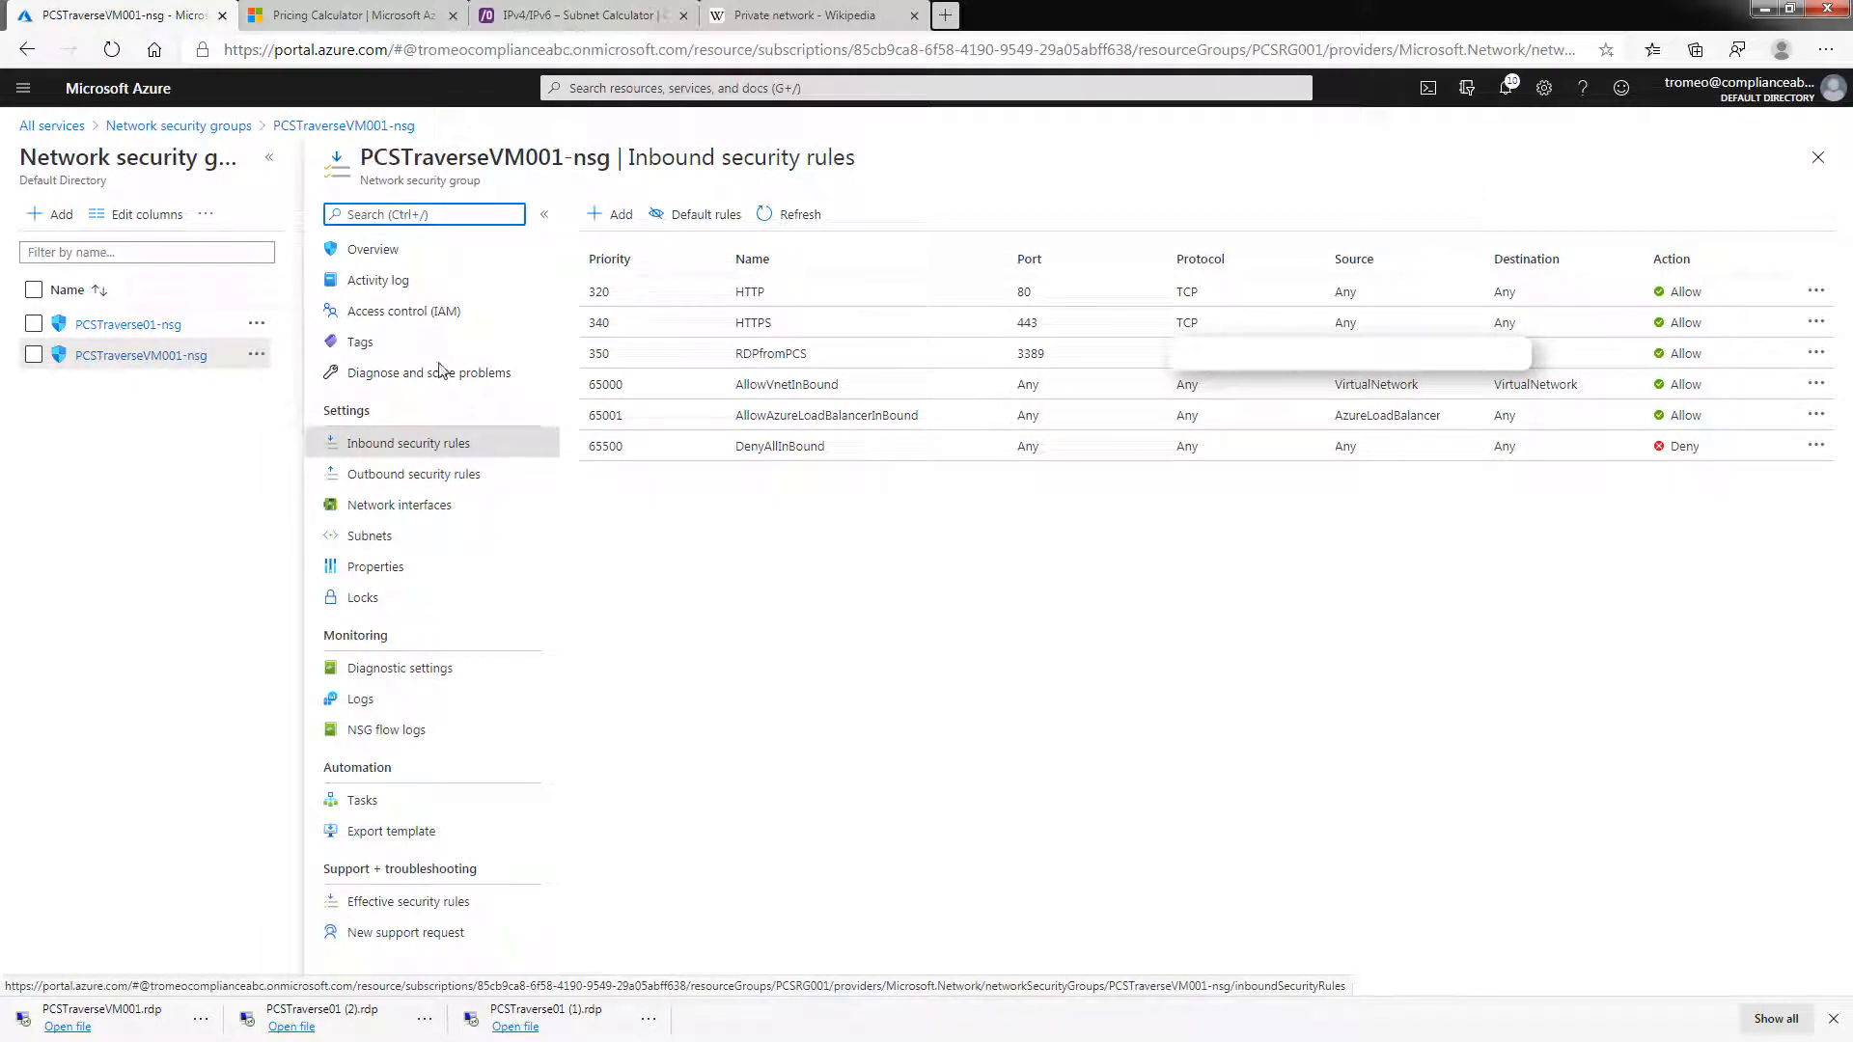
left_click(23, 88)
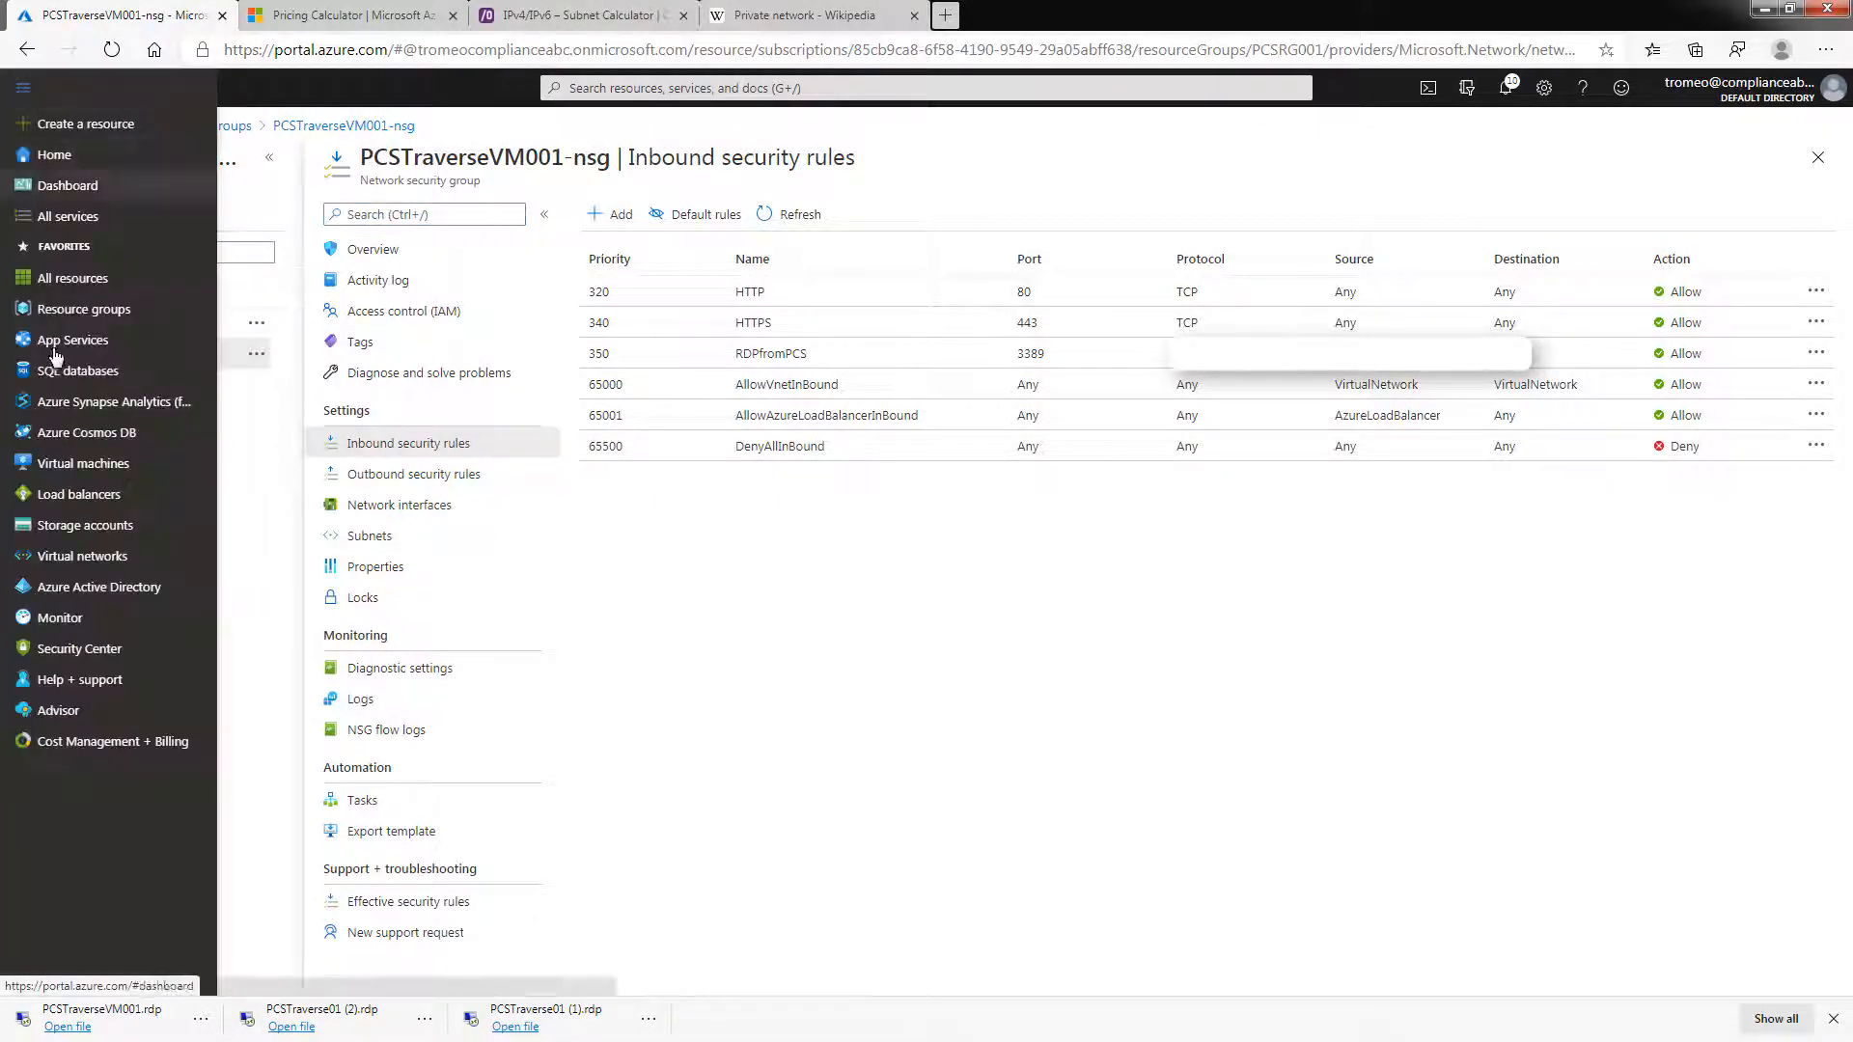
left_click(83, 464)
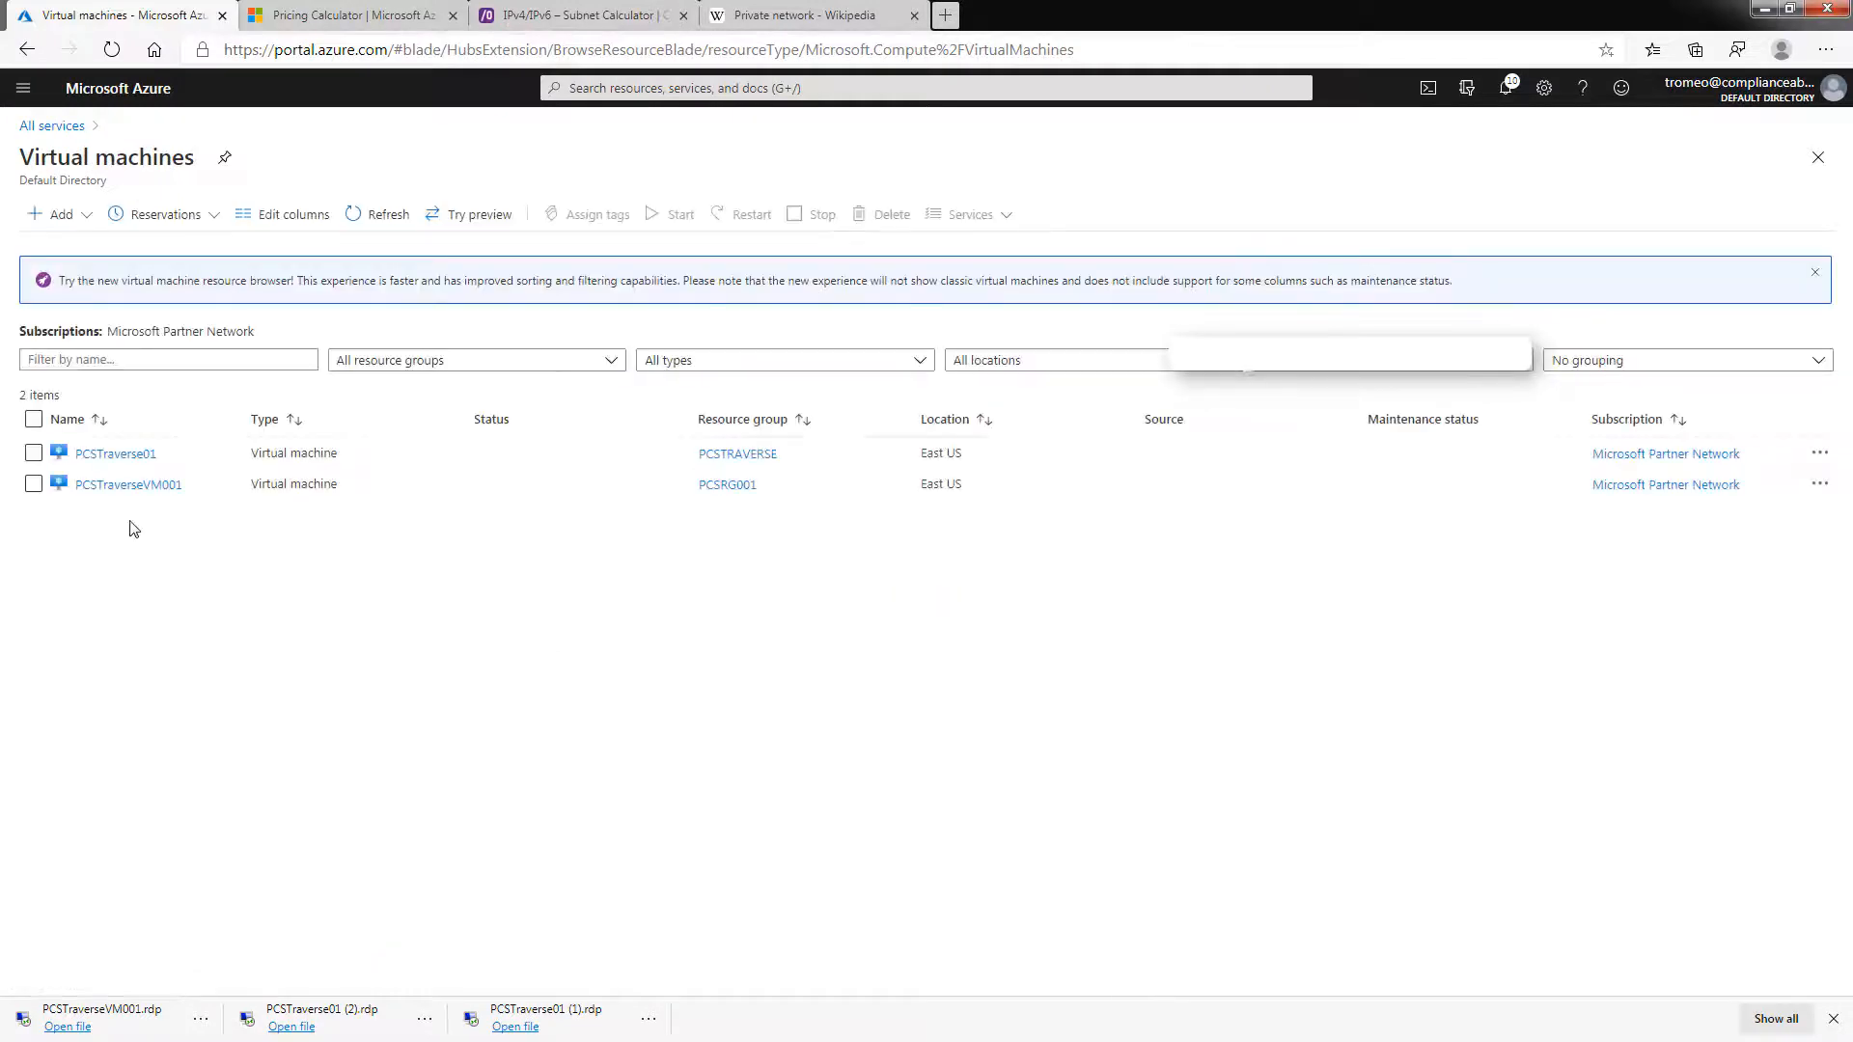
left_click(127, 485)
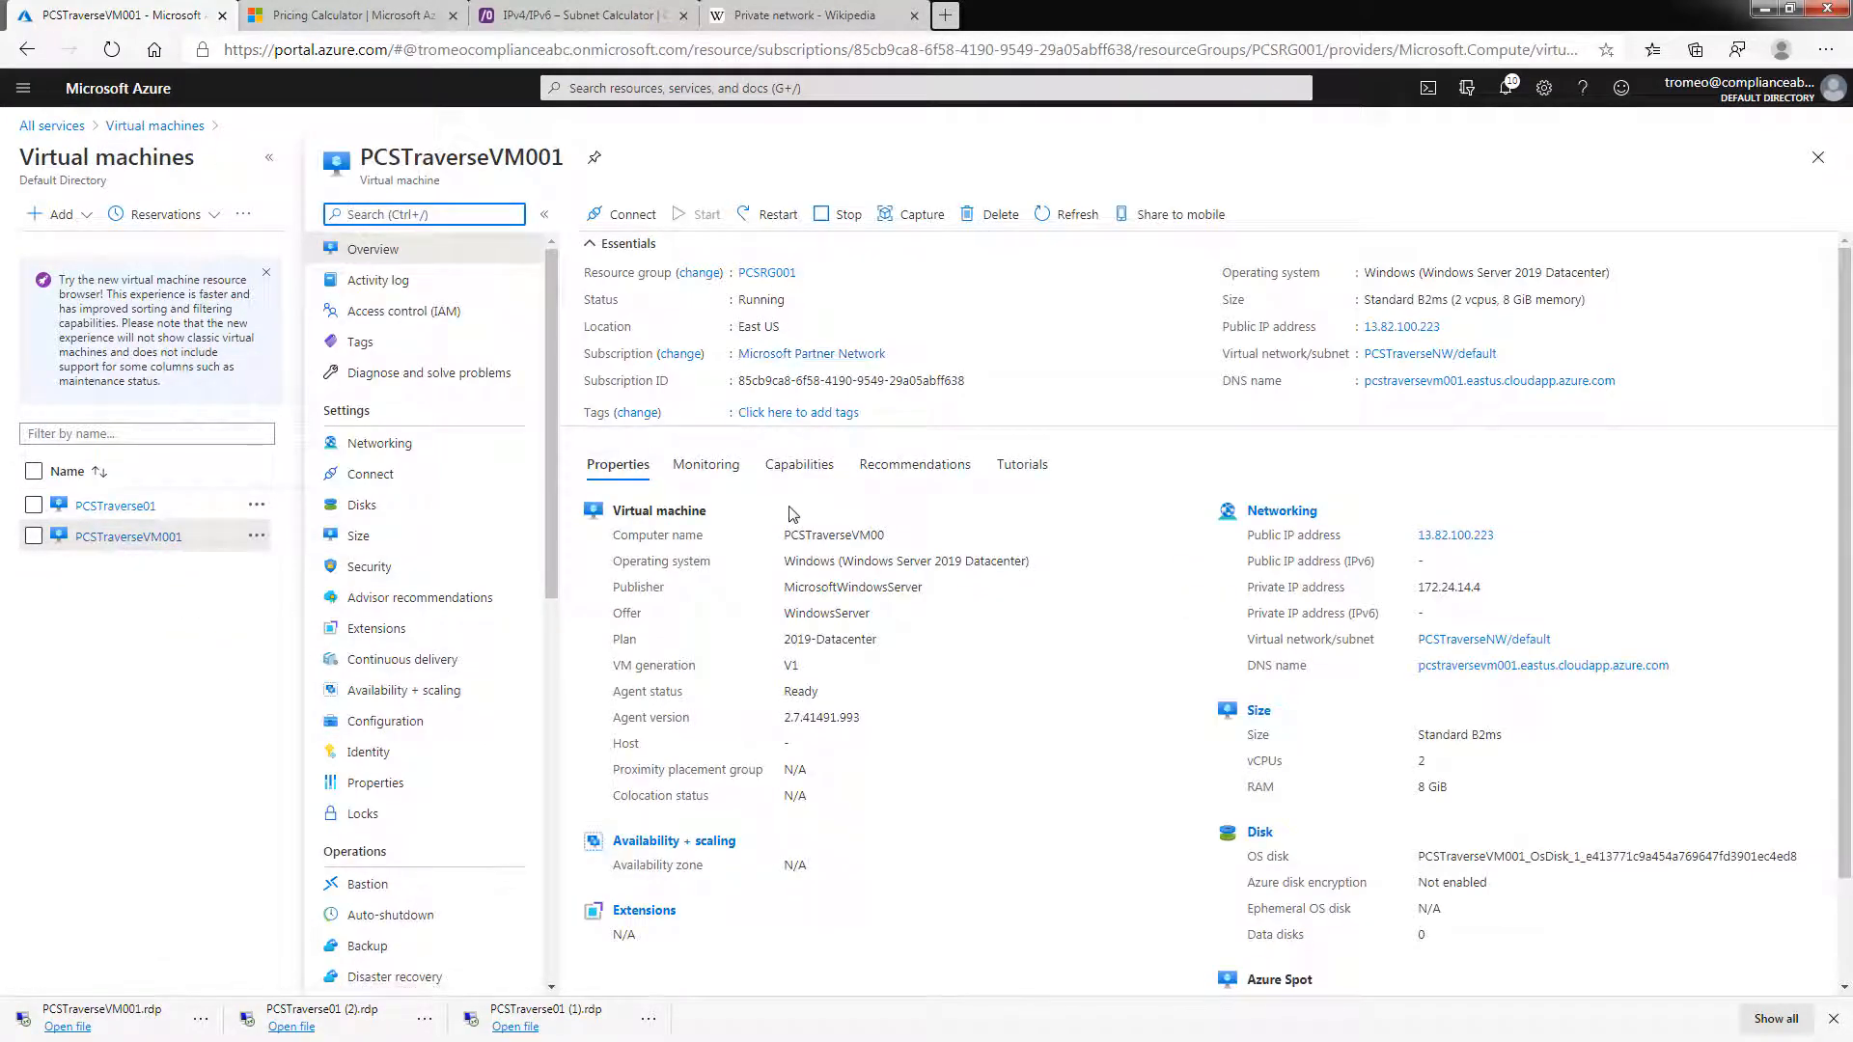
left_click(392, 445)
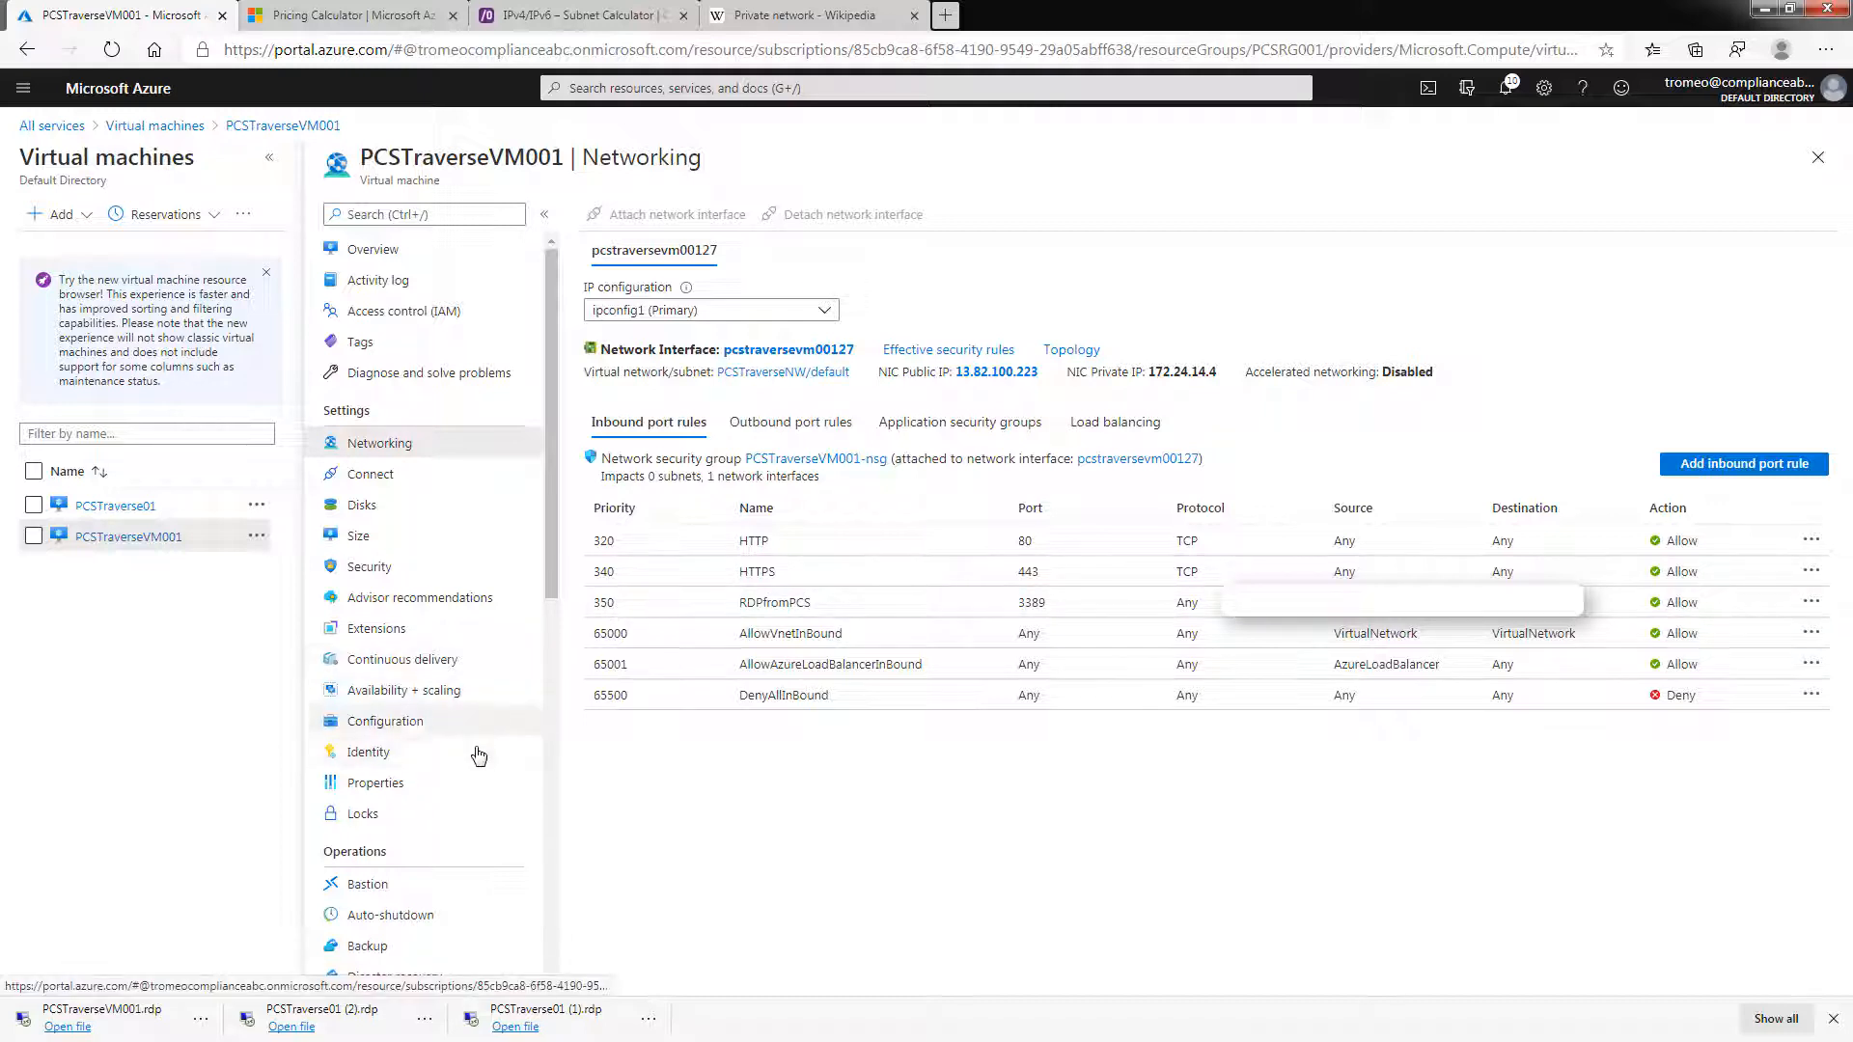
Follow the VM's network interface pcstraversevm00127 to its attached network security group and view the group's rules.
left_click(792, 352)
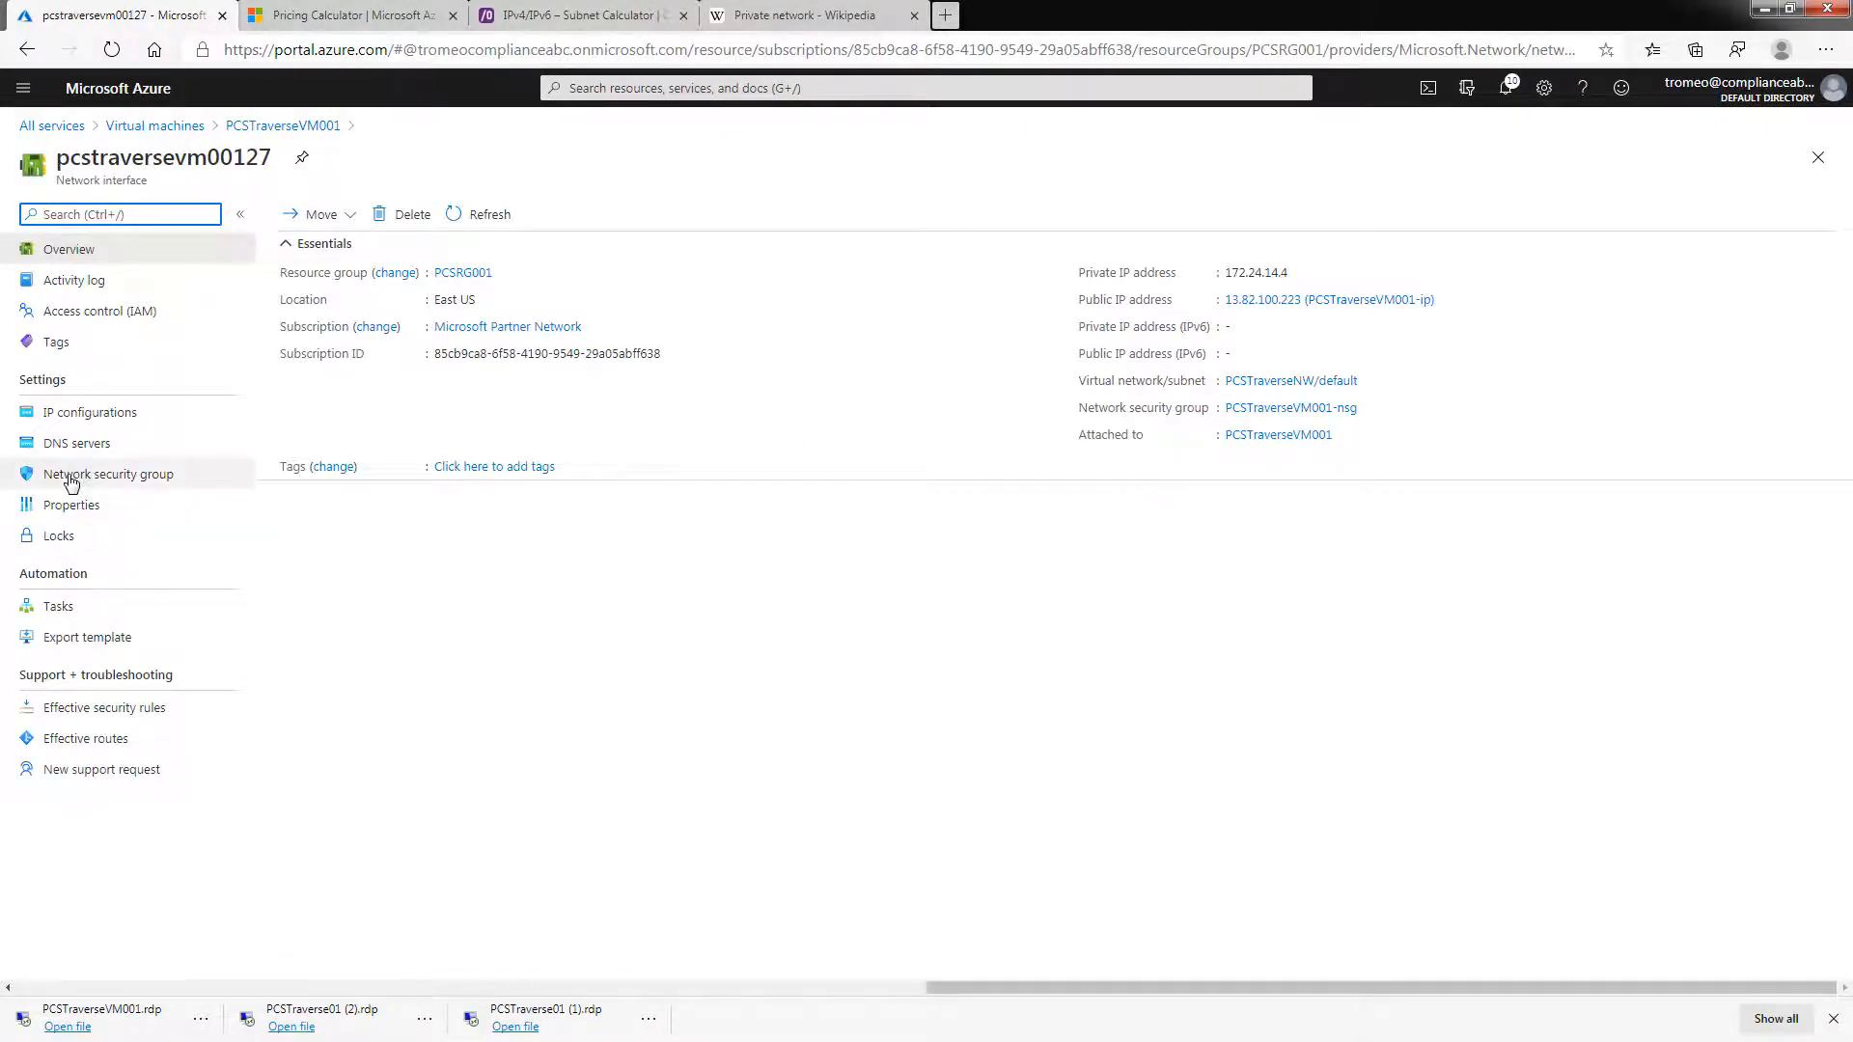
left_click(114, 480)
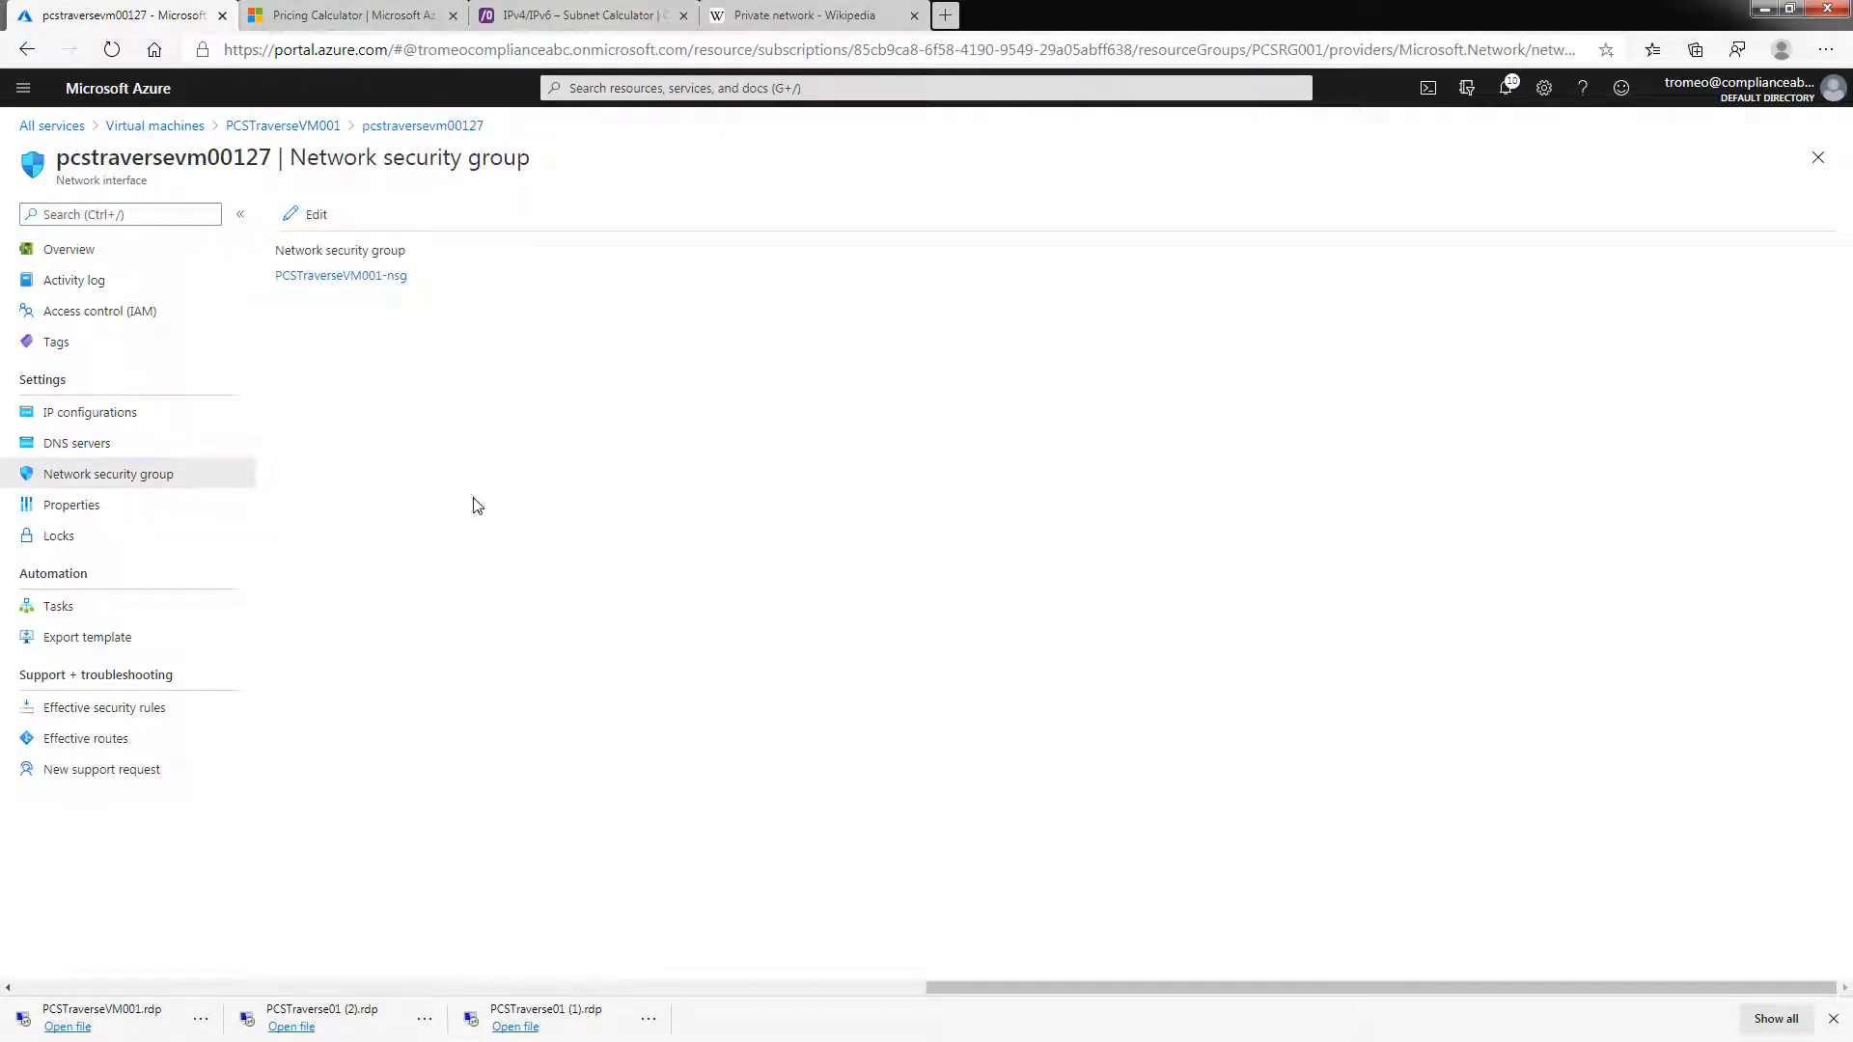
left_click(341, 277)
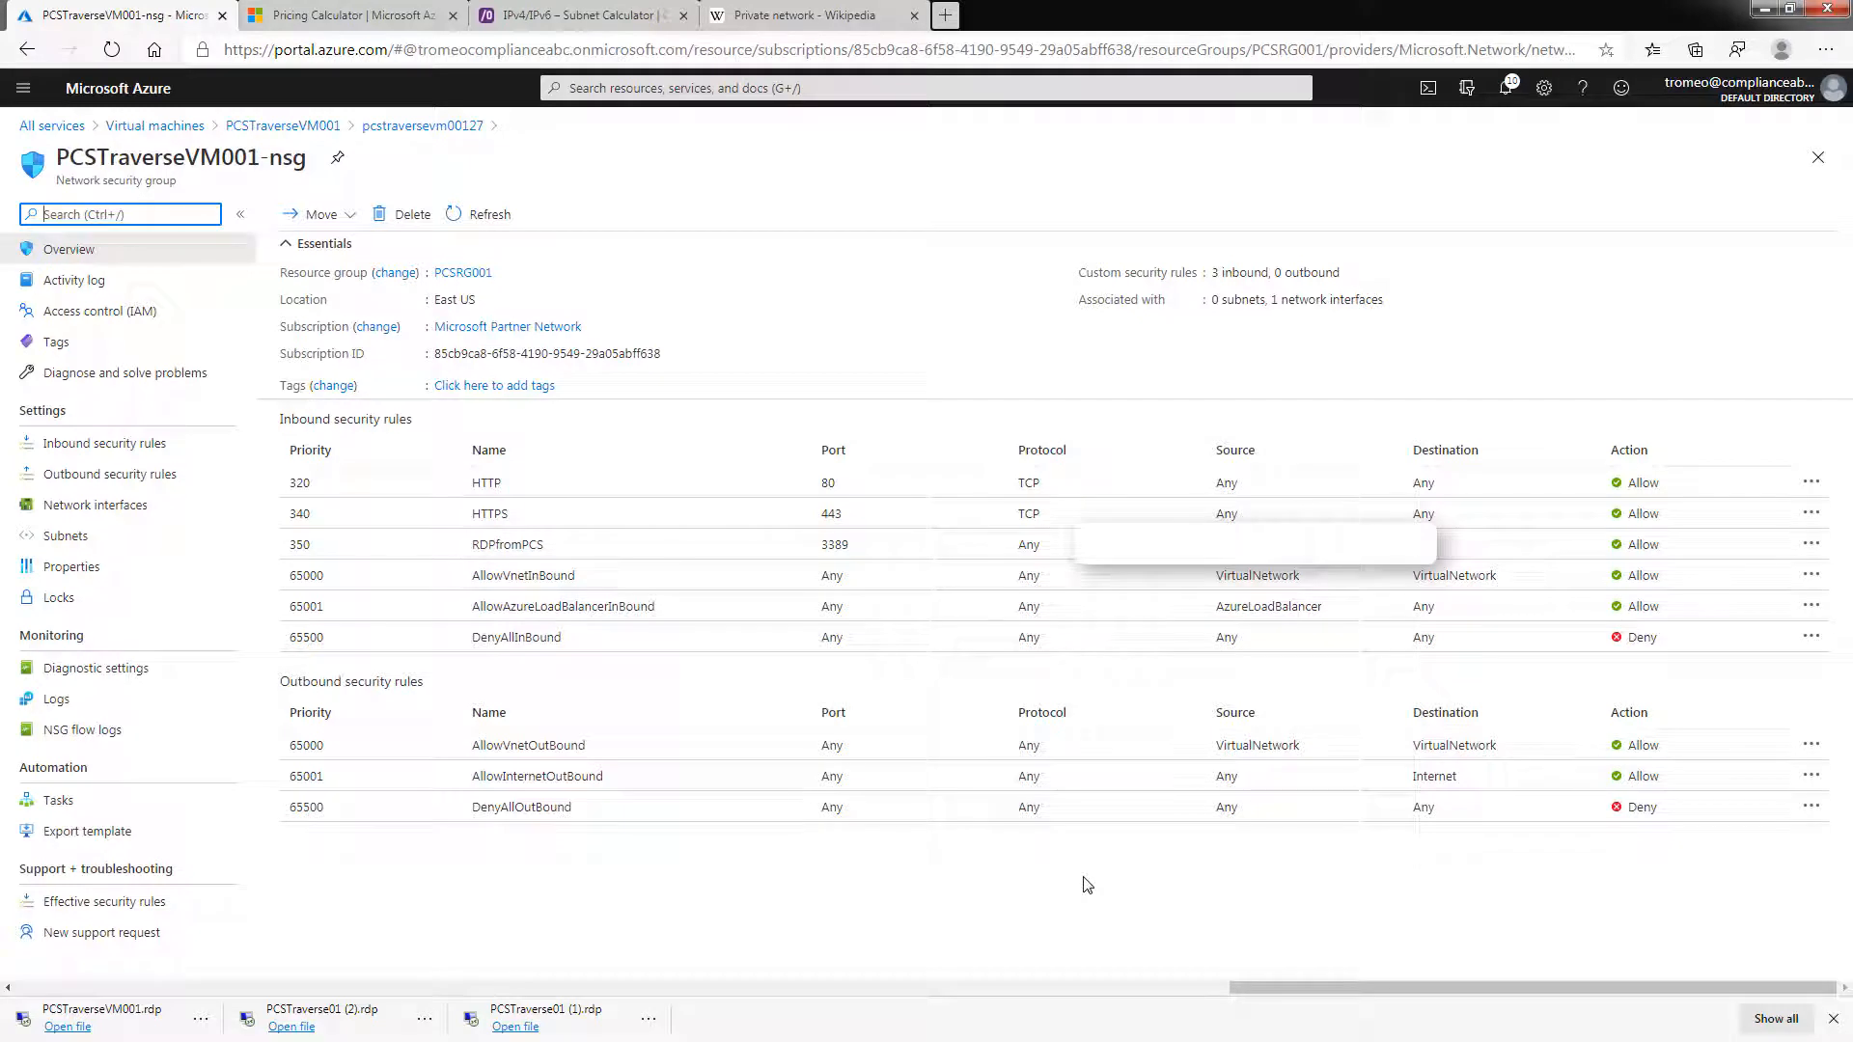
Open the RDP connection settings of virtual machine PCSTraverseVM001.
left_click(24, 92)
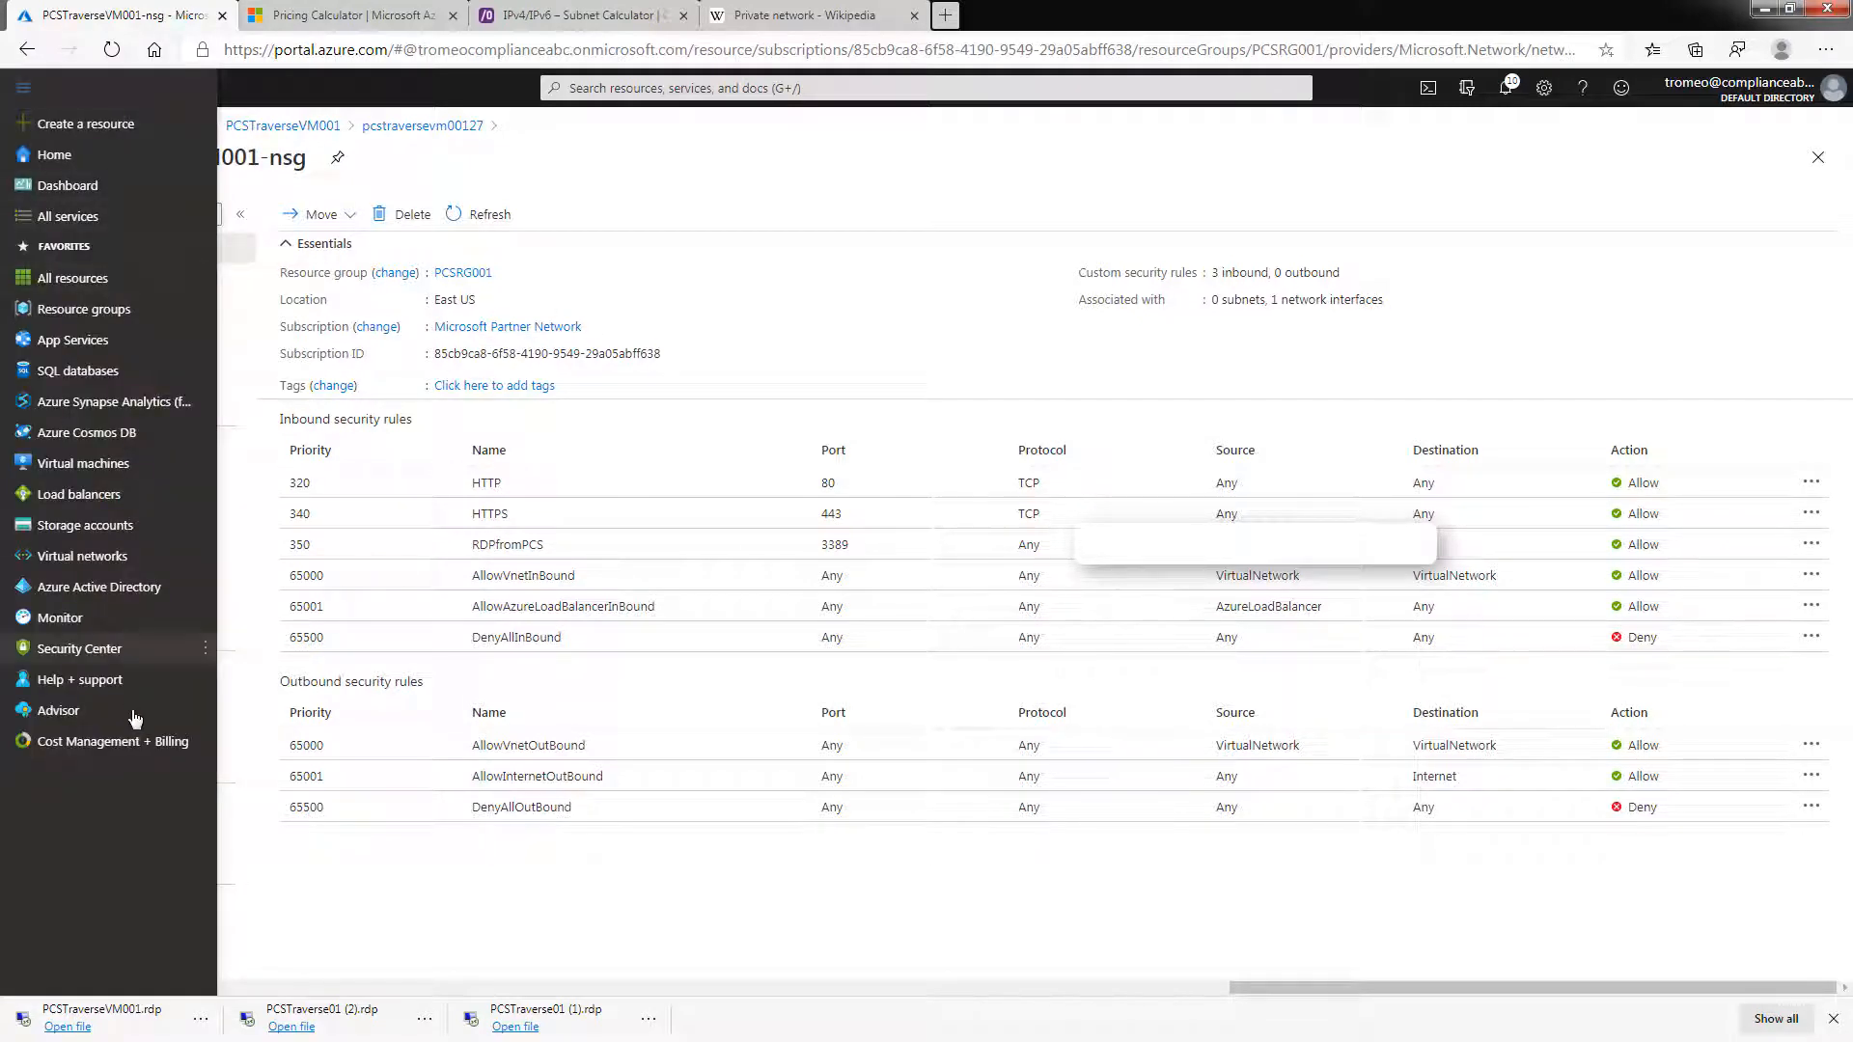
left_click(77, 556)
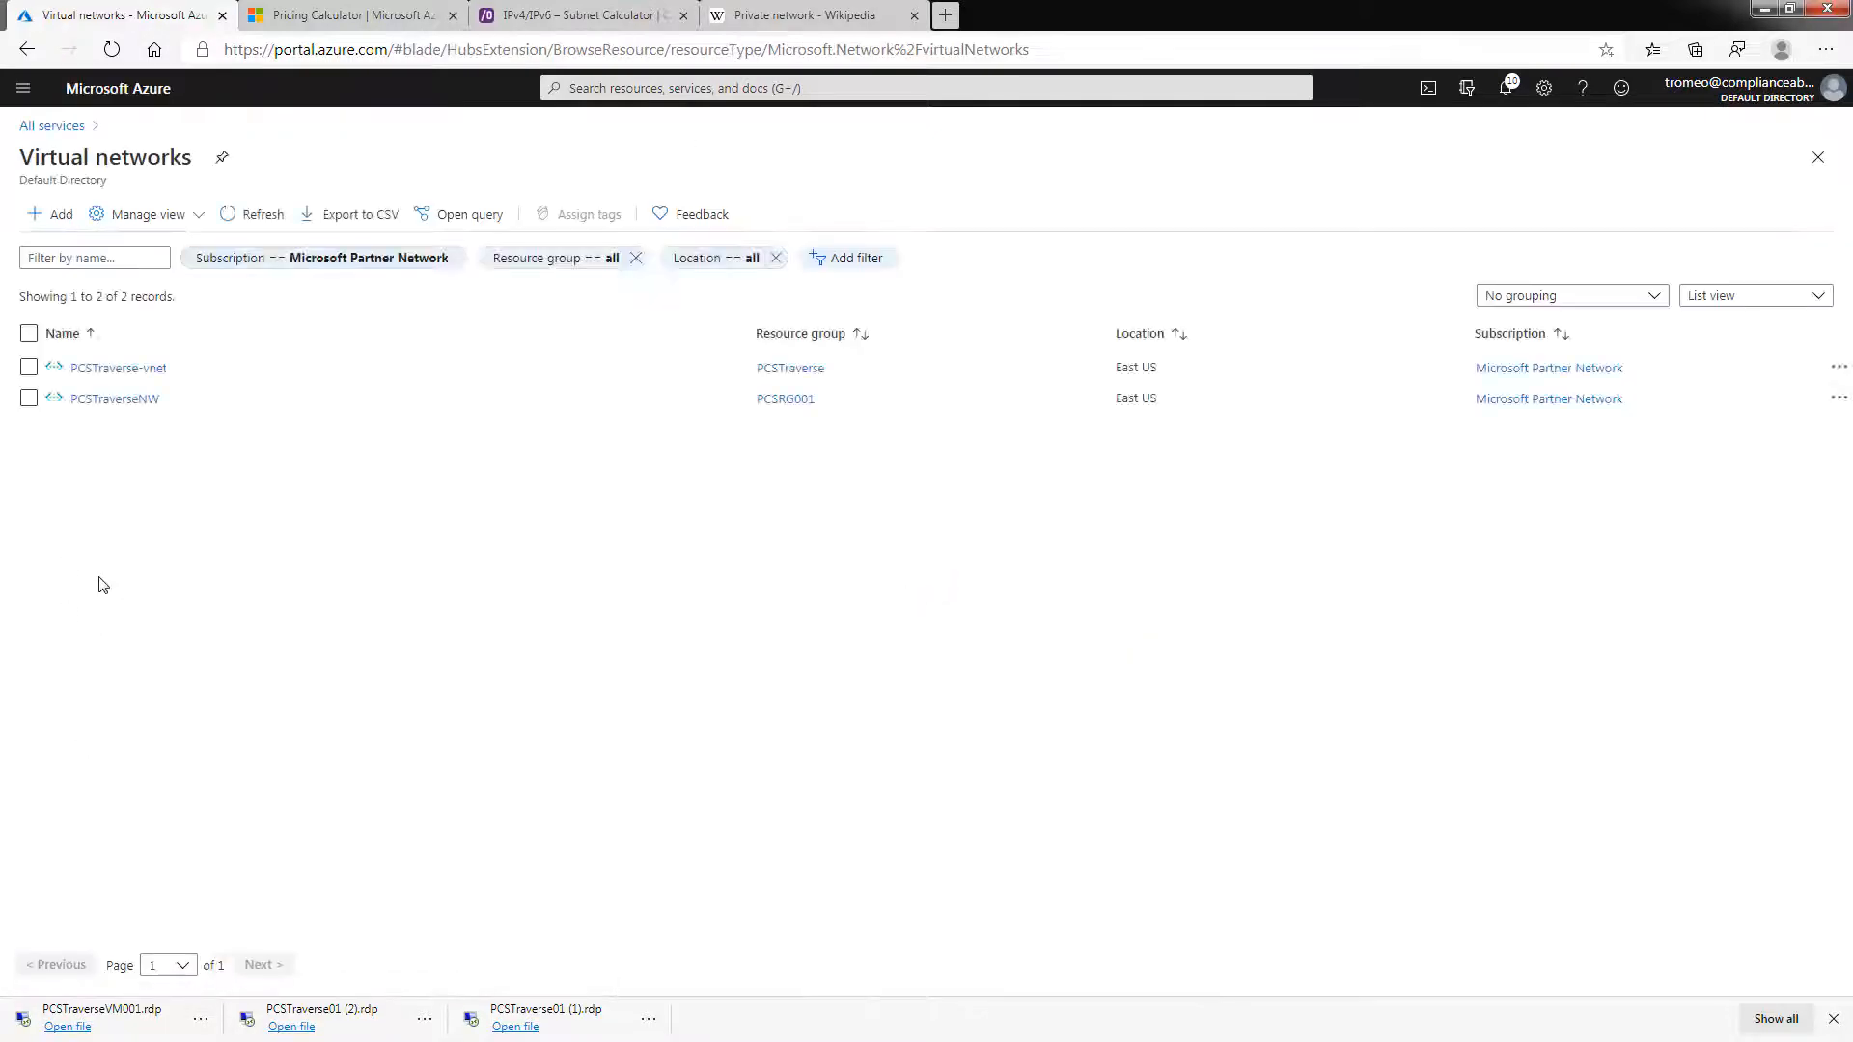
left_click(23, 88)
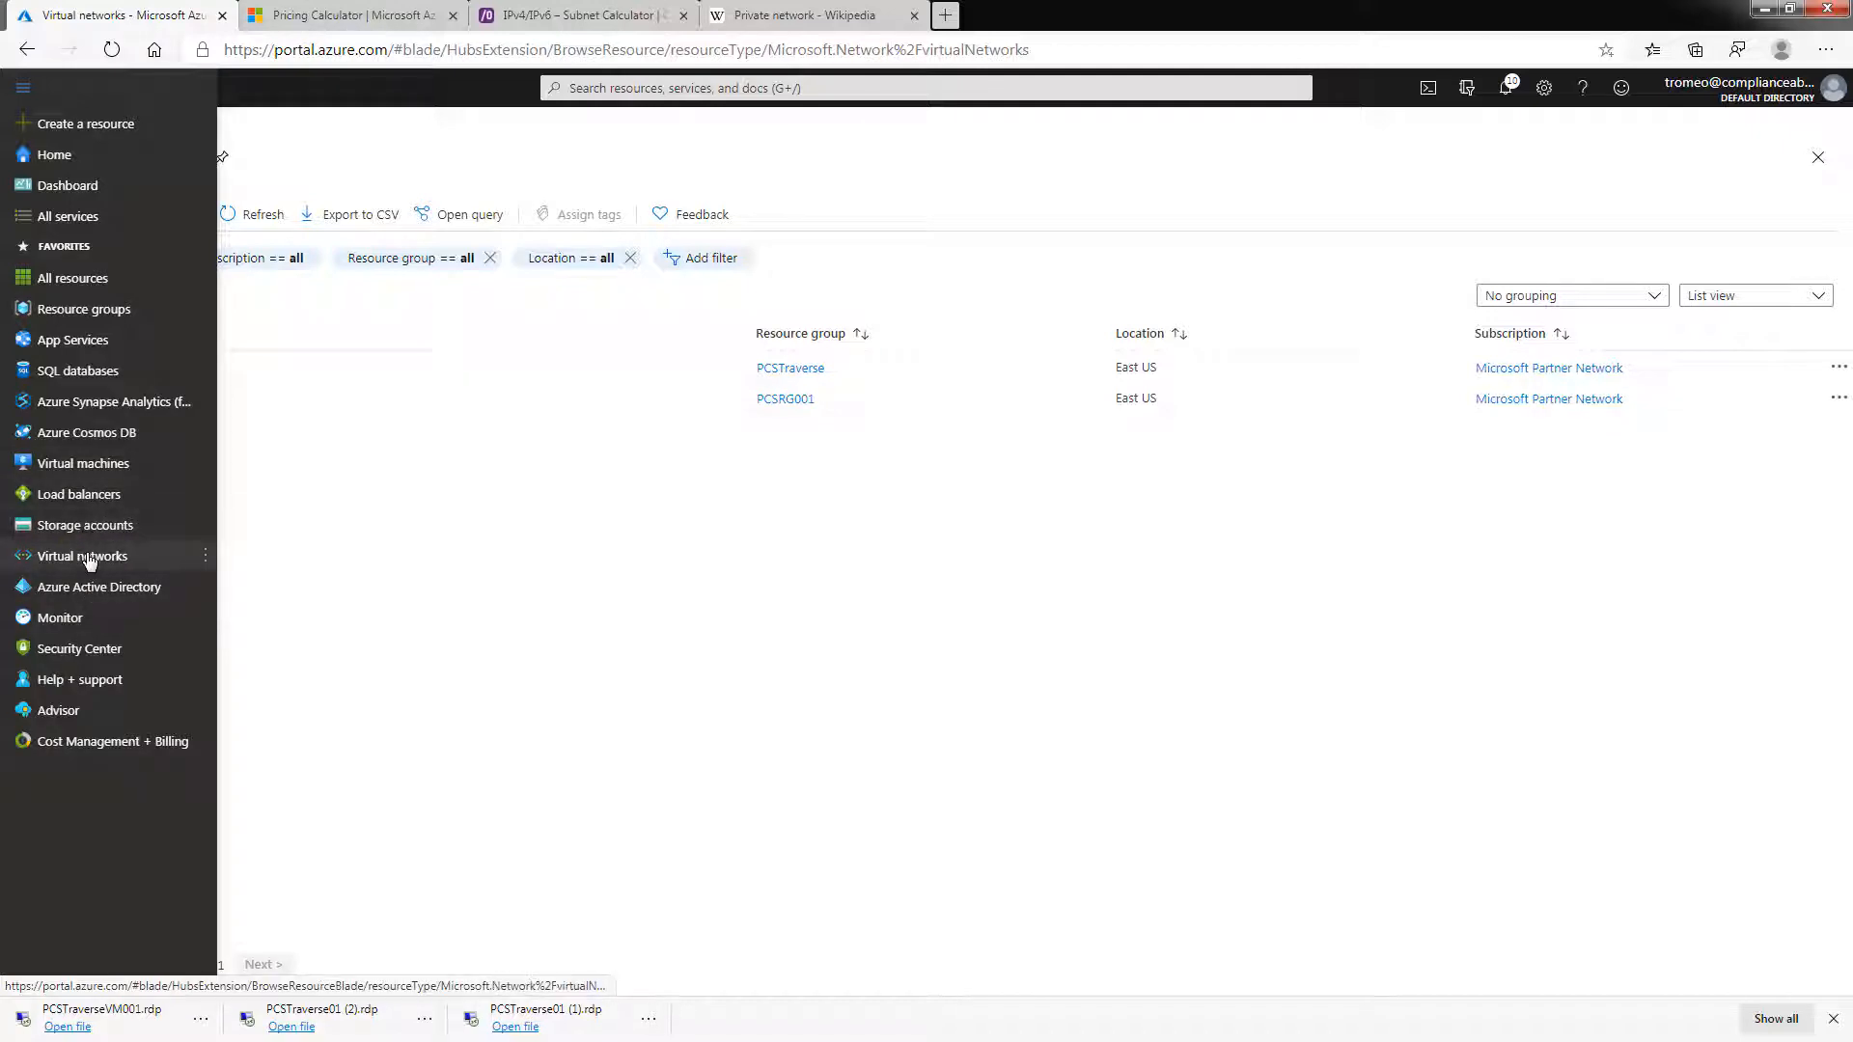
left_click(104, 467)
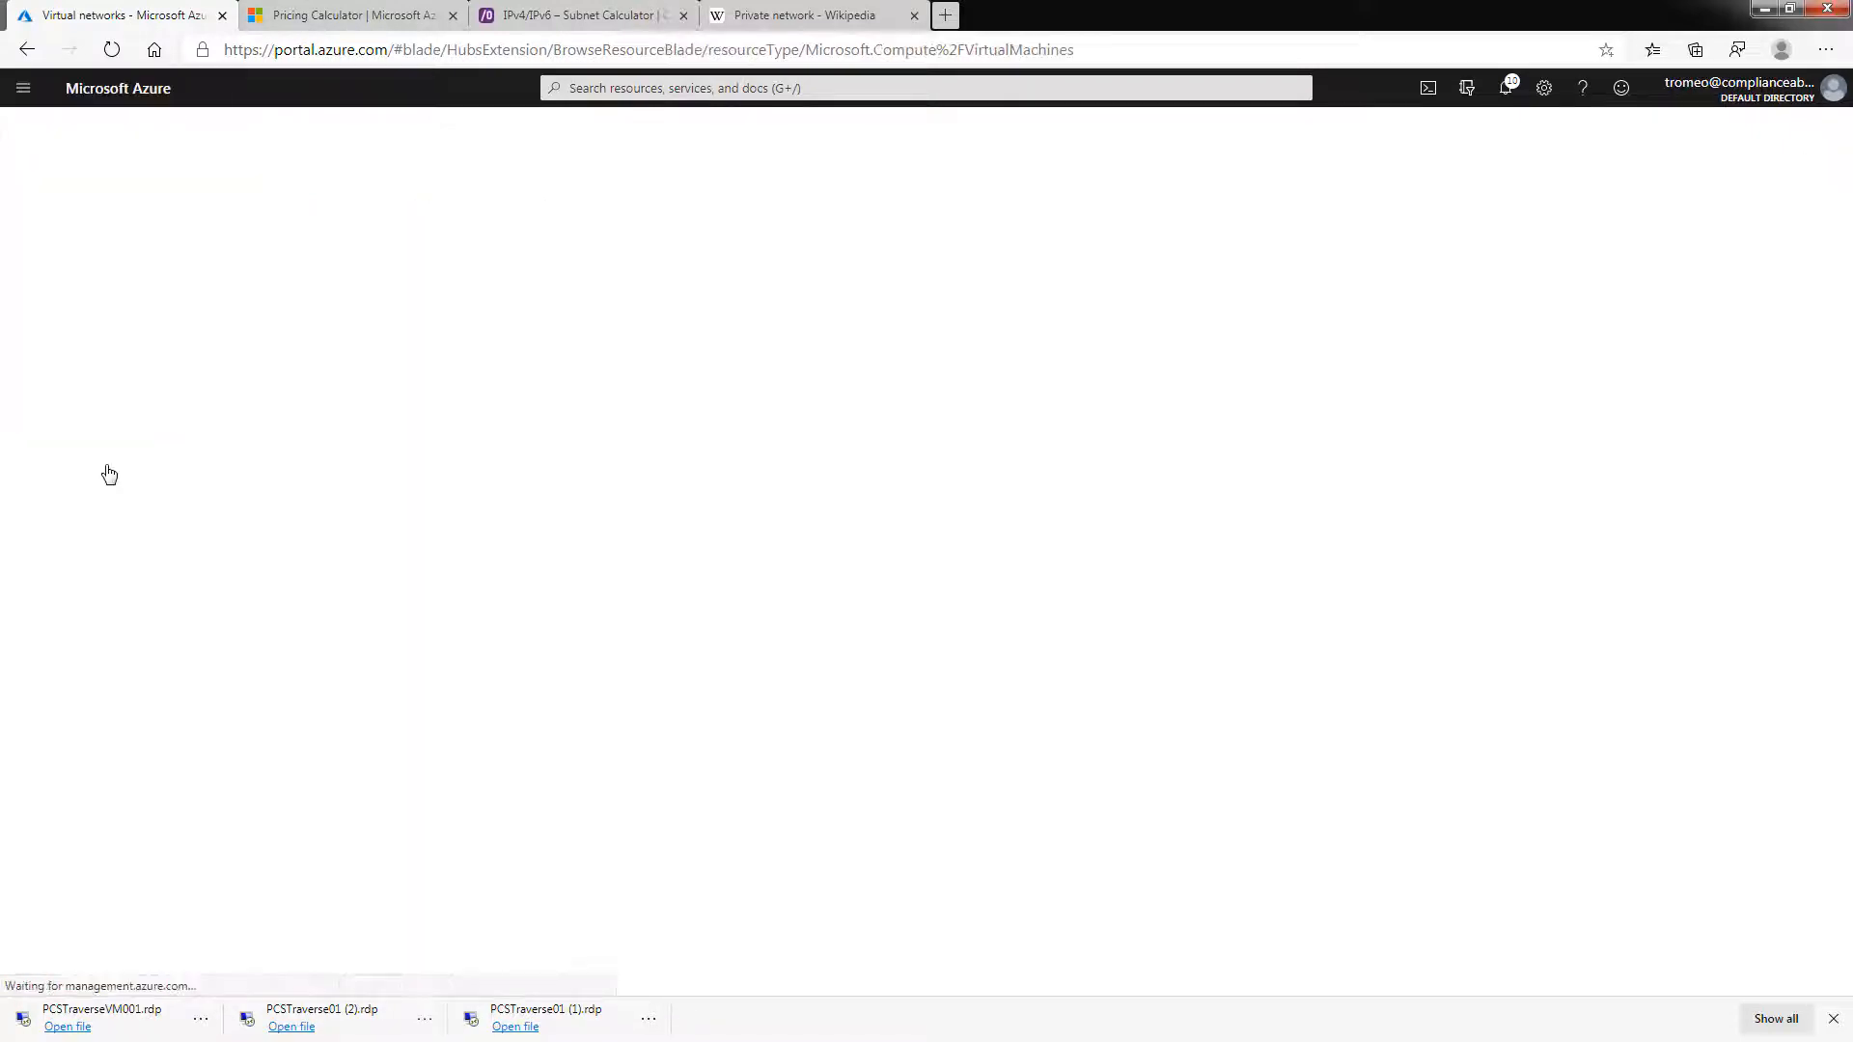
left_click(123, 485)
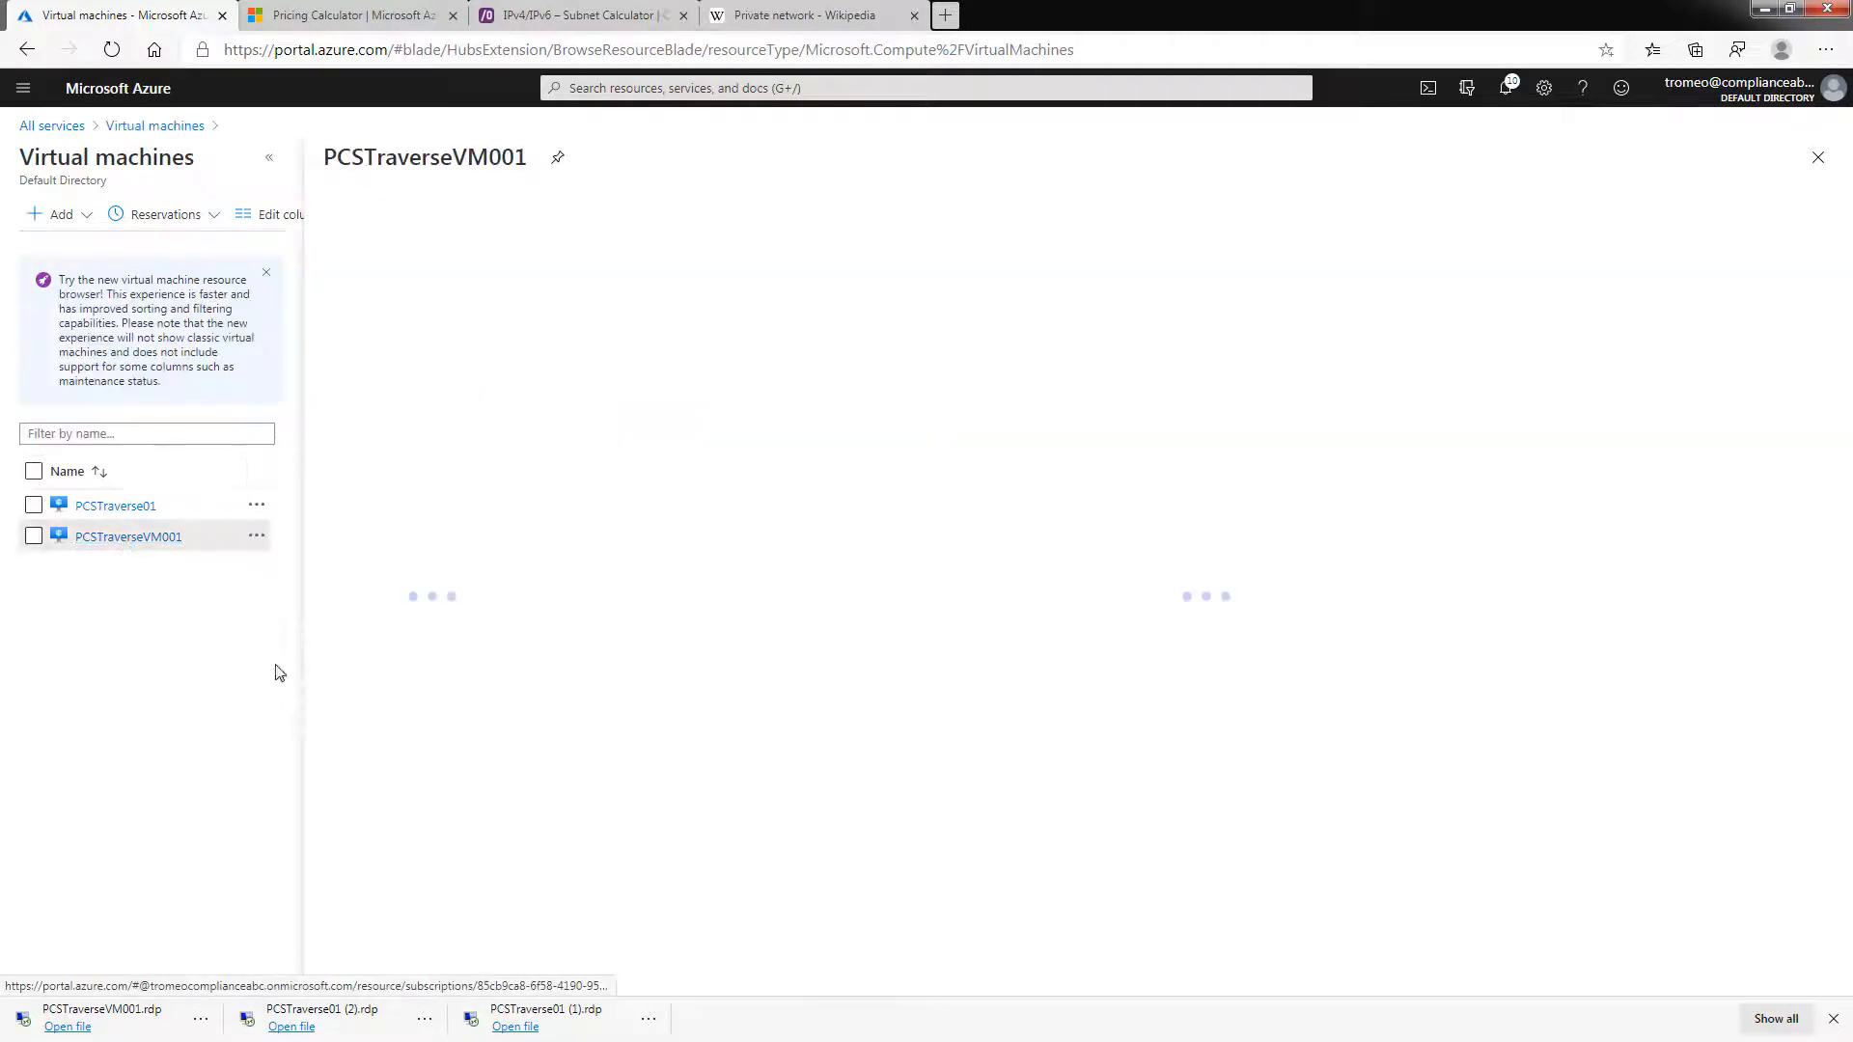
left_click(621, 215)
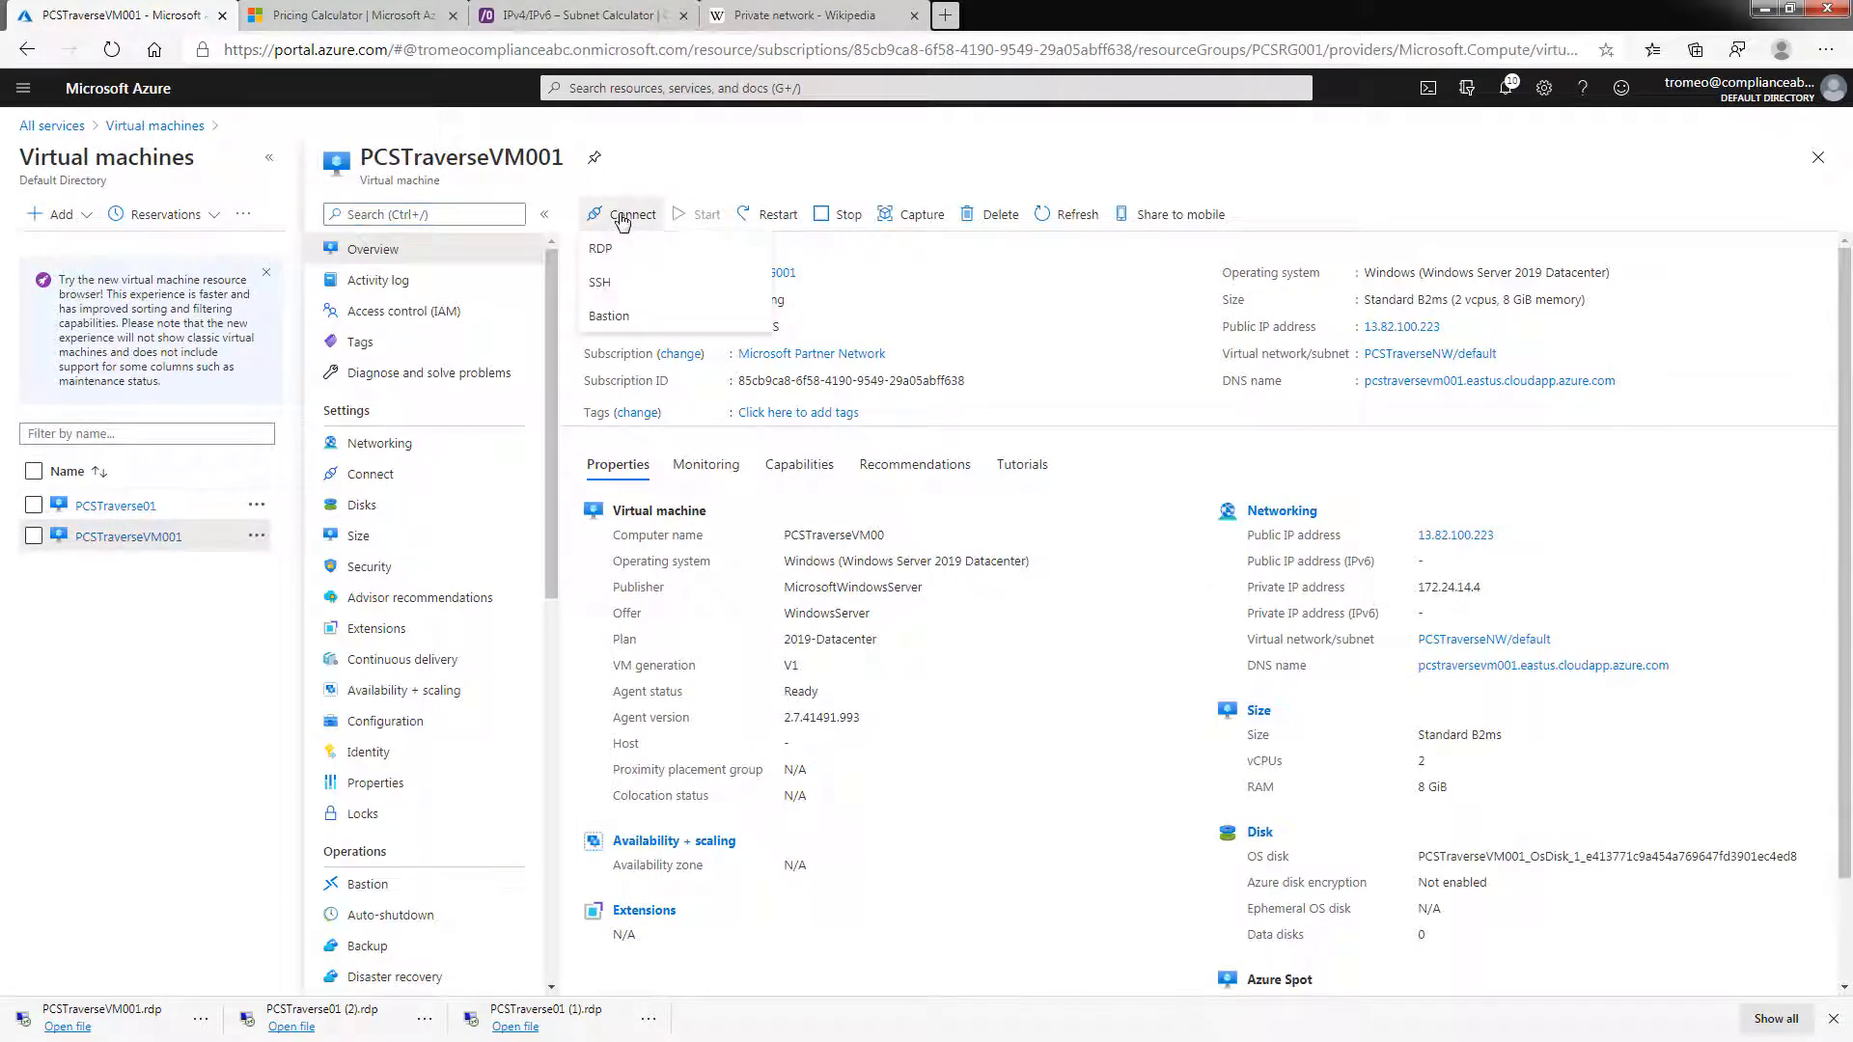
left_click(610, 253)
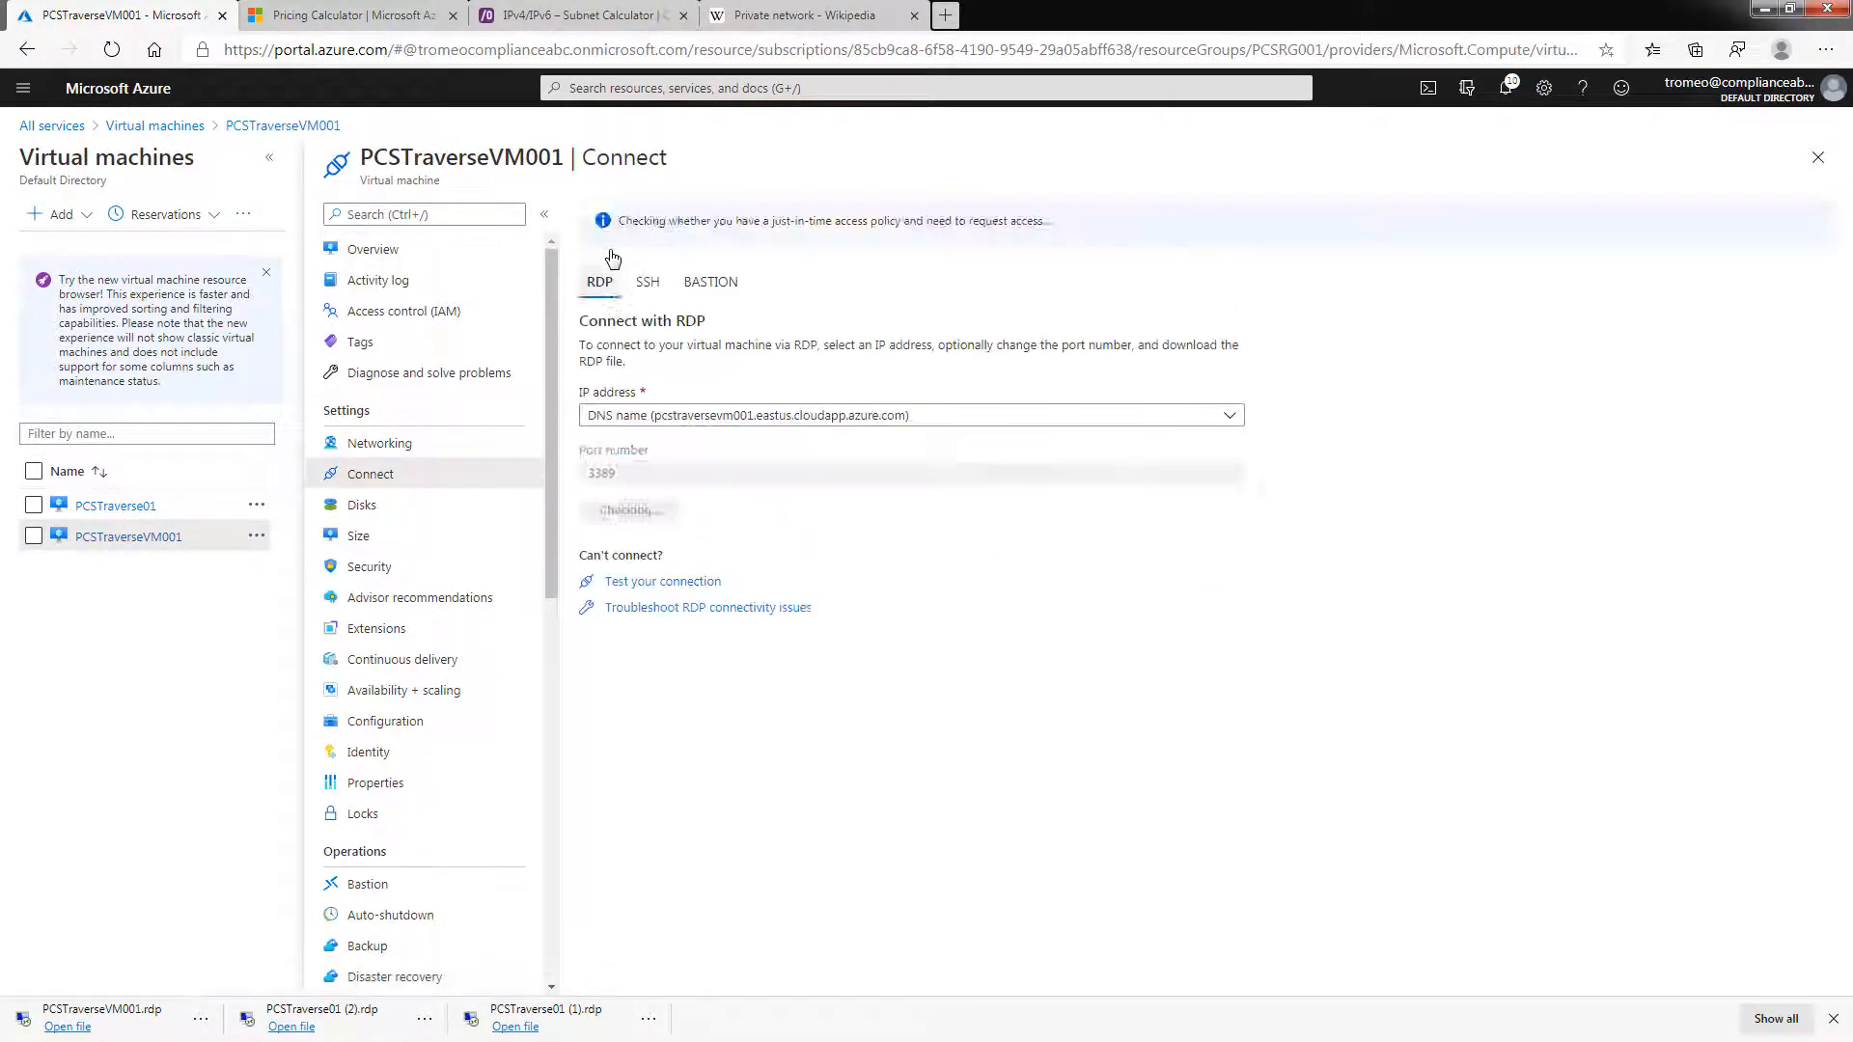
Download the RDP file for PCSTraverseVM001, open it and connect despite the unknown publisher.
left_click(702, 519)
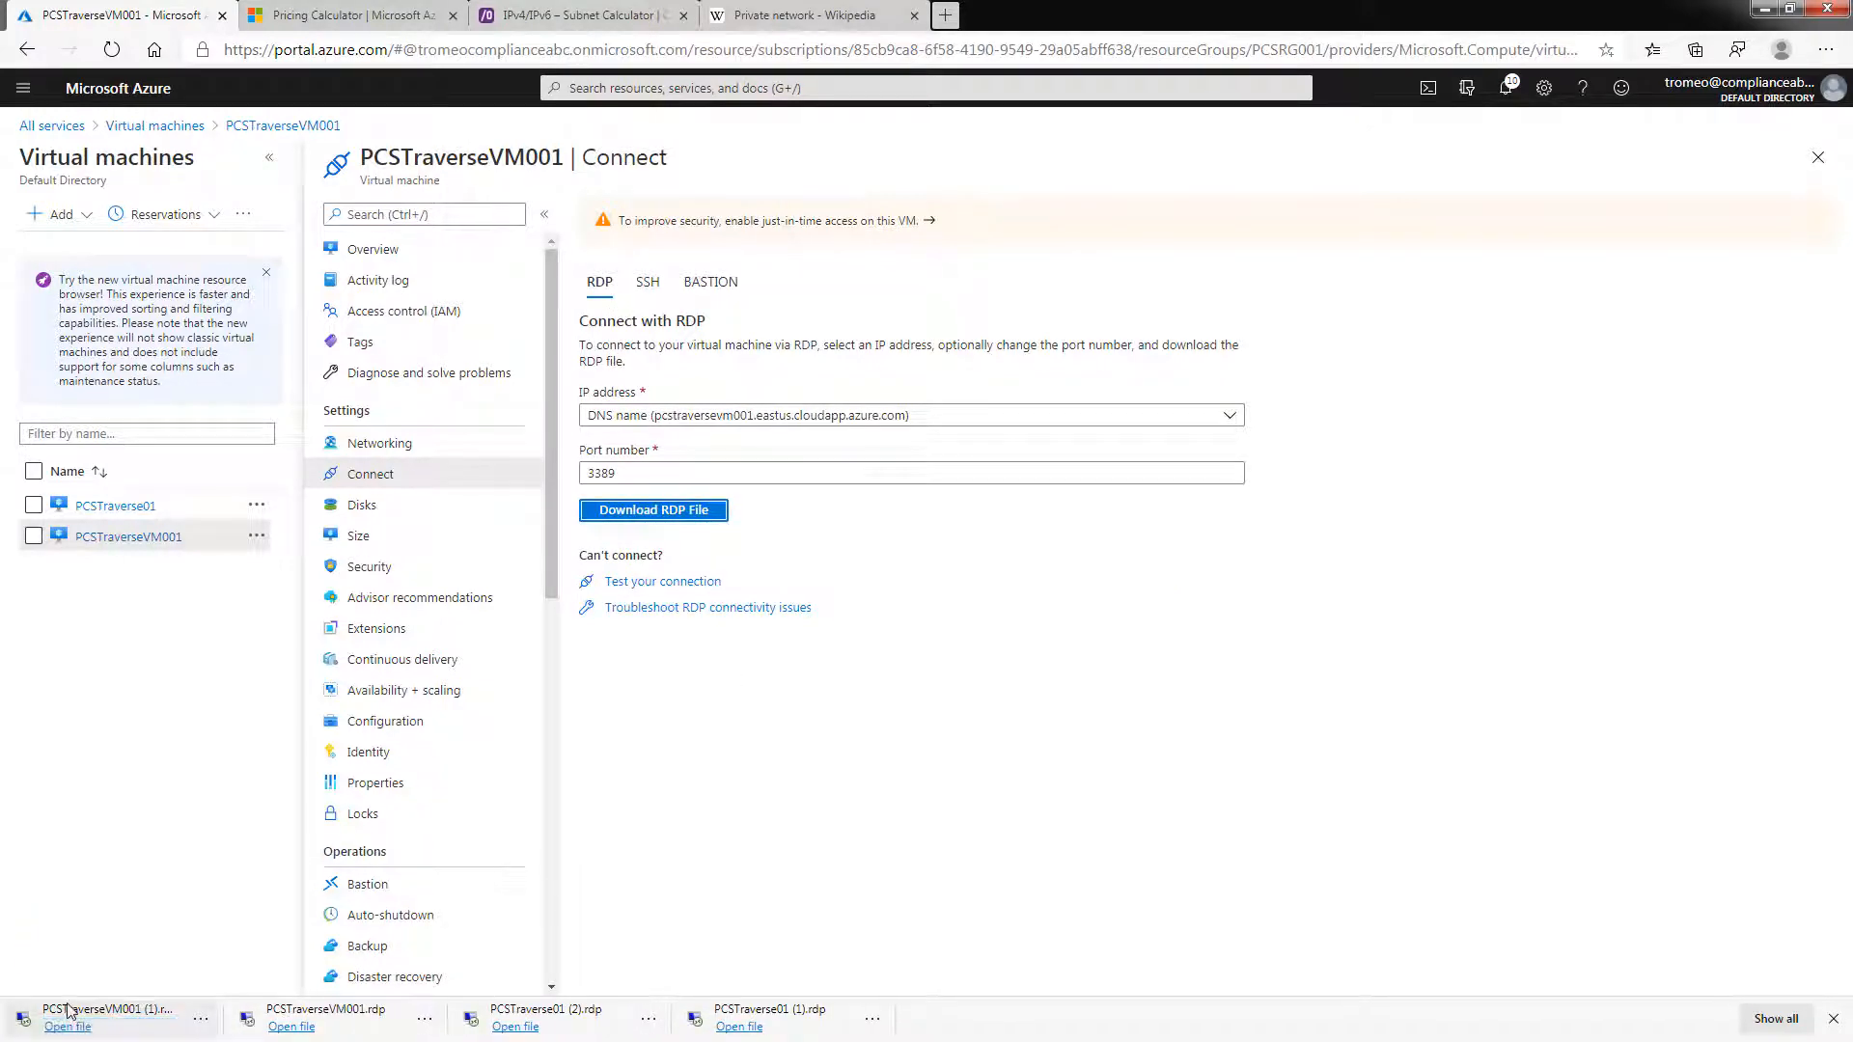
left_click(67, 1027)
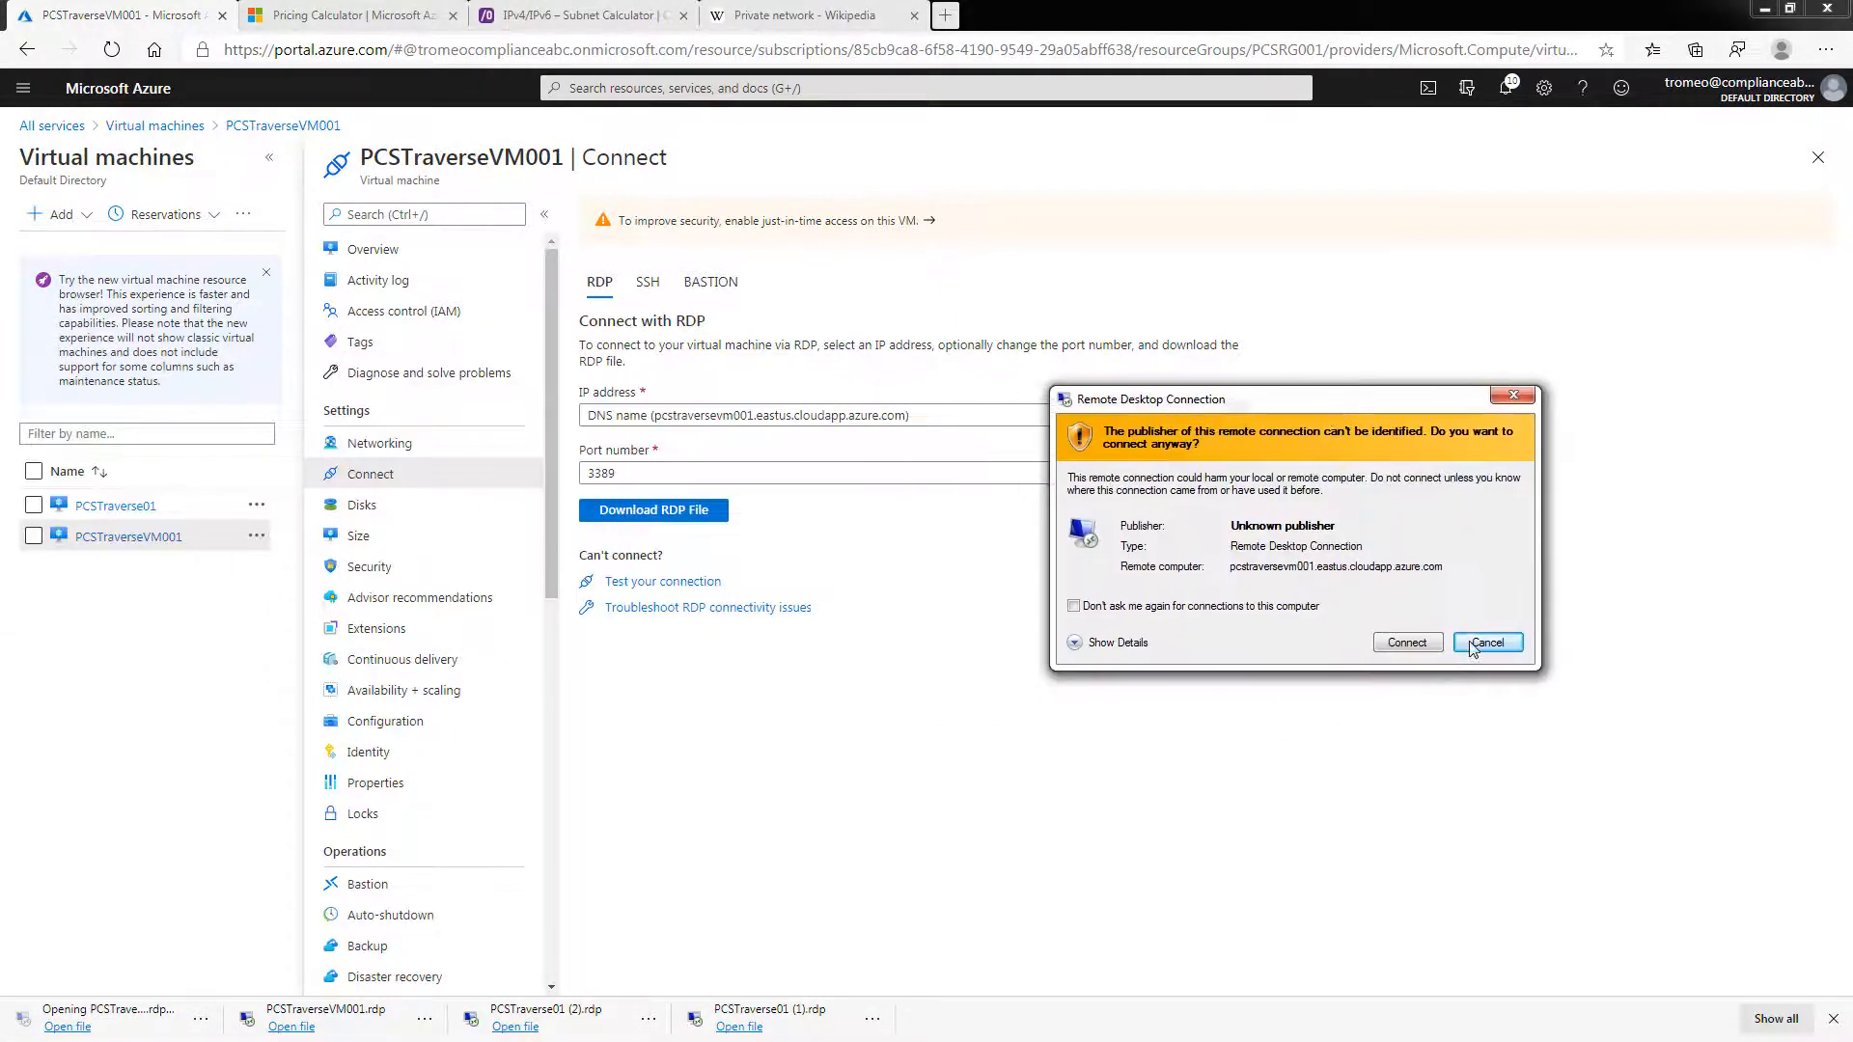
left_click(1406, 642)
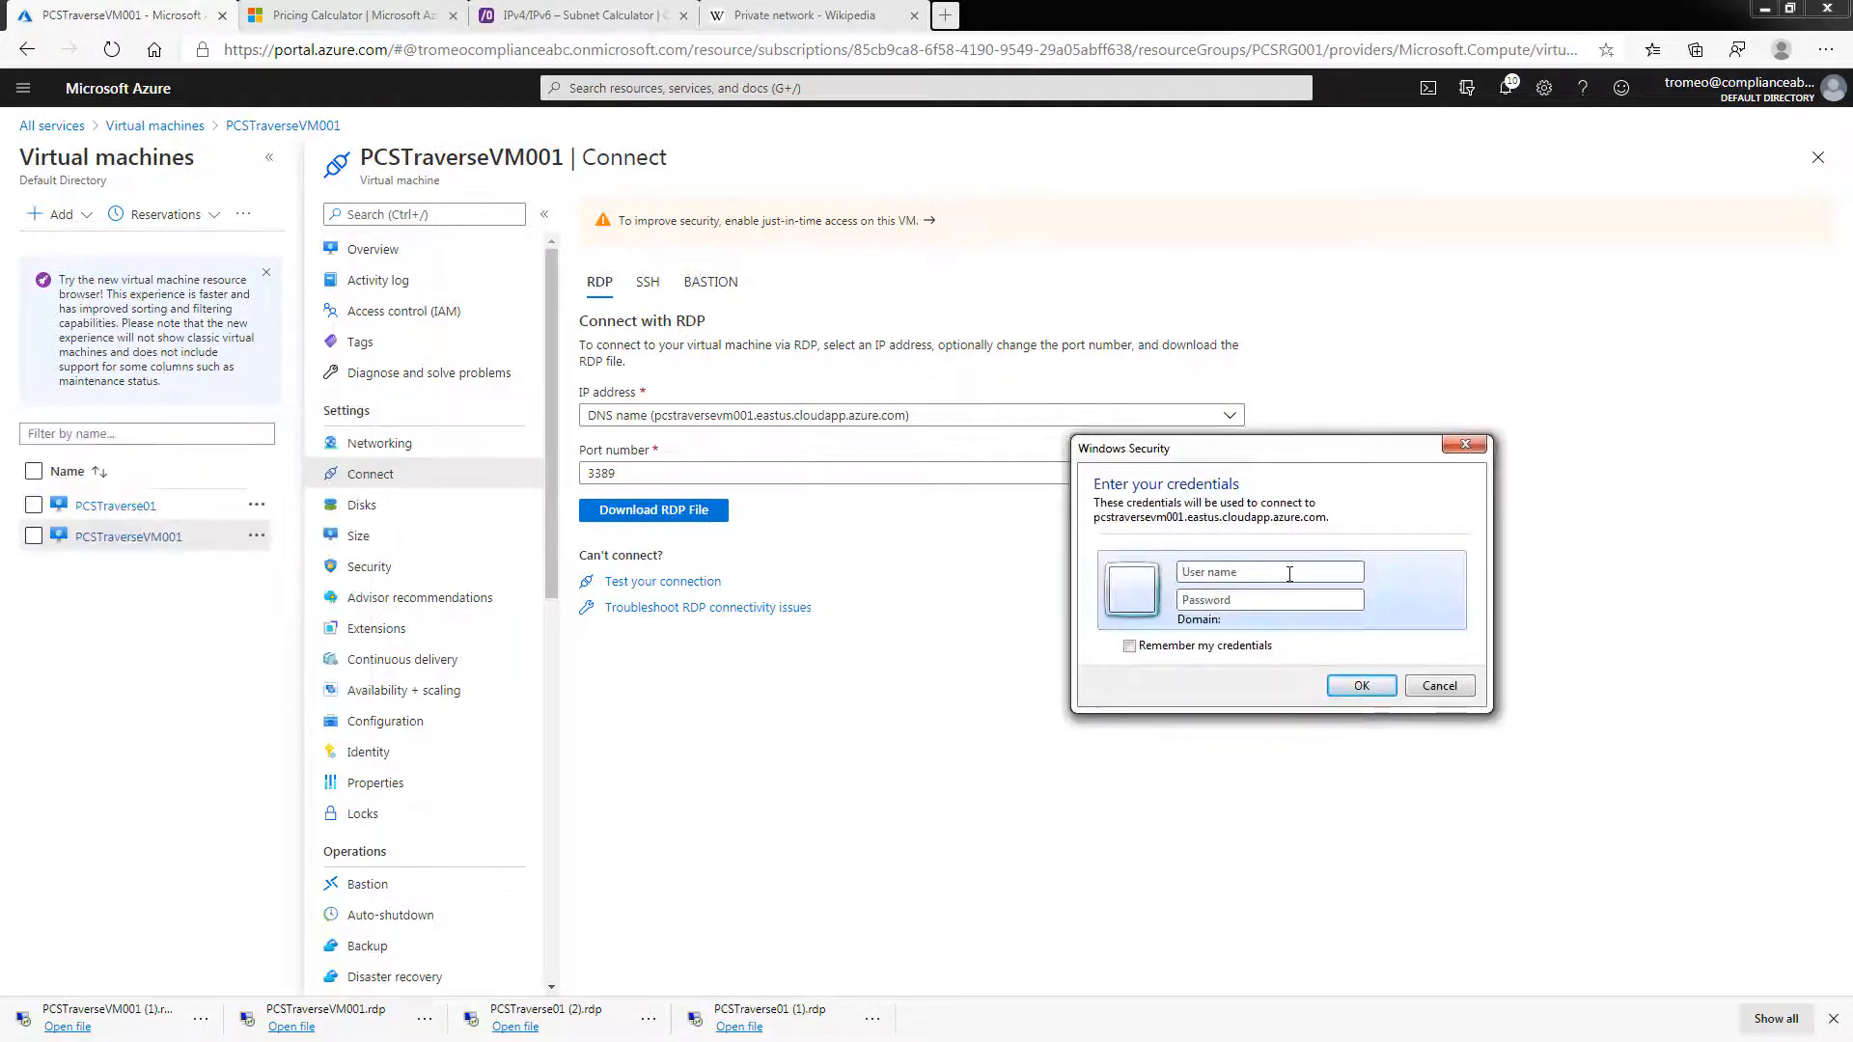
Sign in to the remote VM with the administrator's user name and account password, accepting its untrusted certificate.
left_click(1289, 573)
type("t")
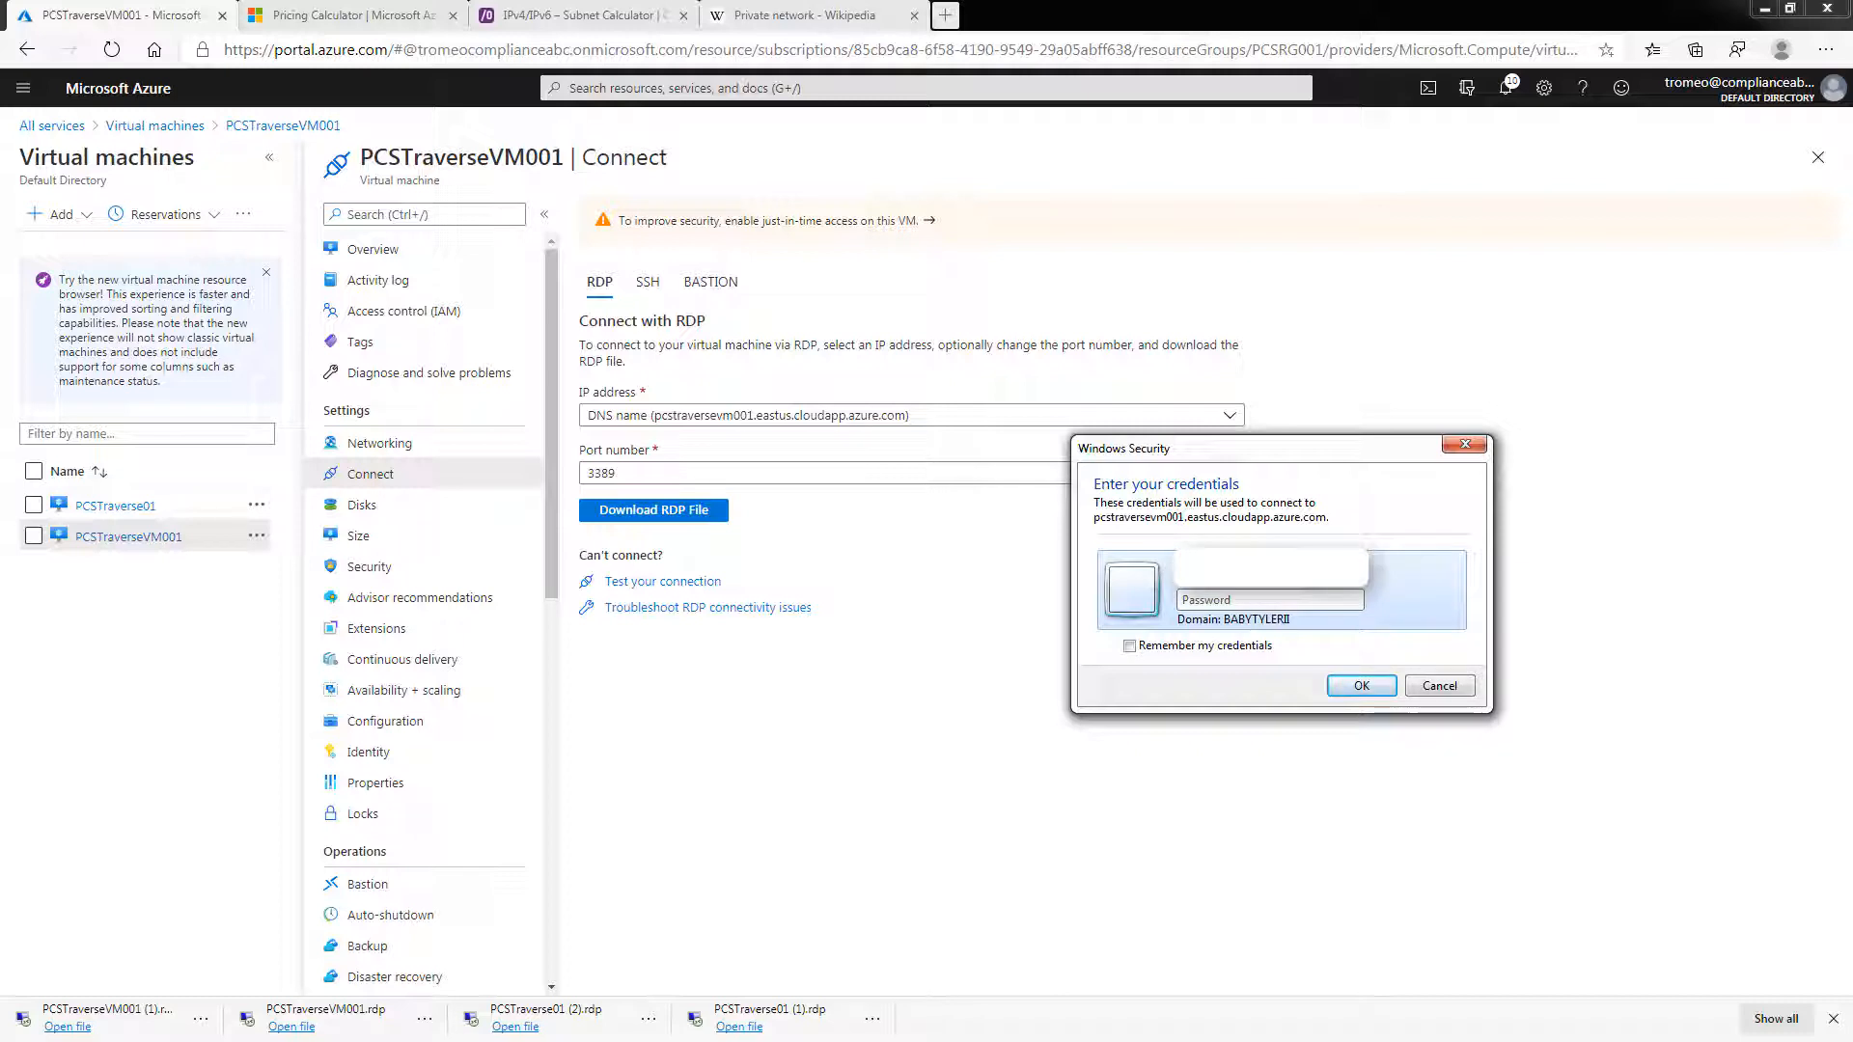
left_click(1351, 600)
type("aaaaaaa")
left_click(1380, 687)
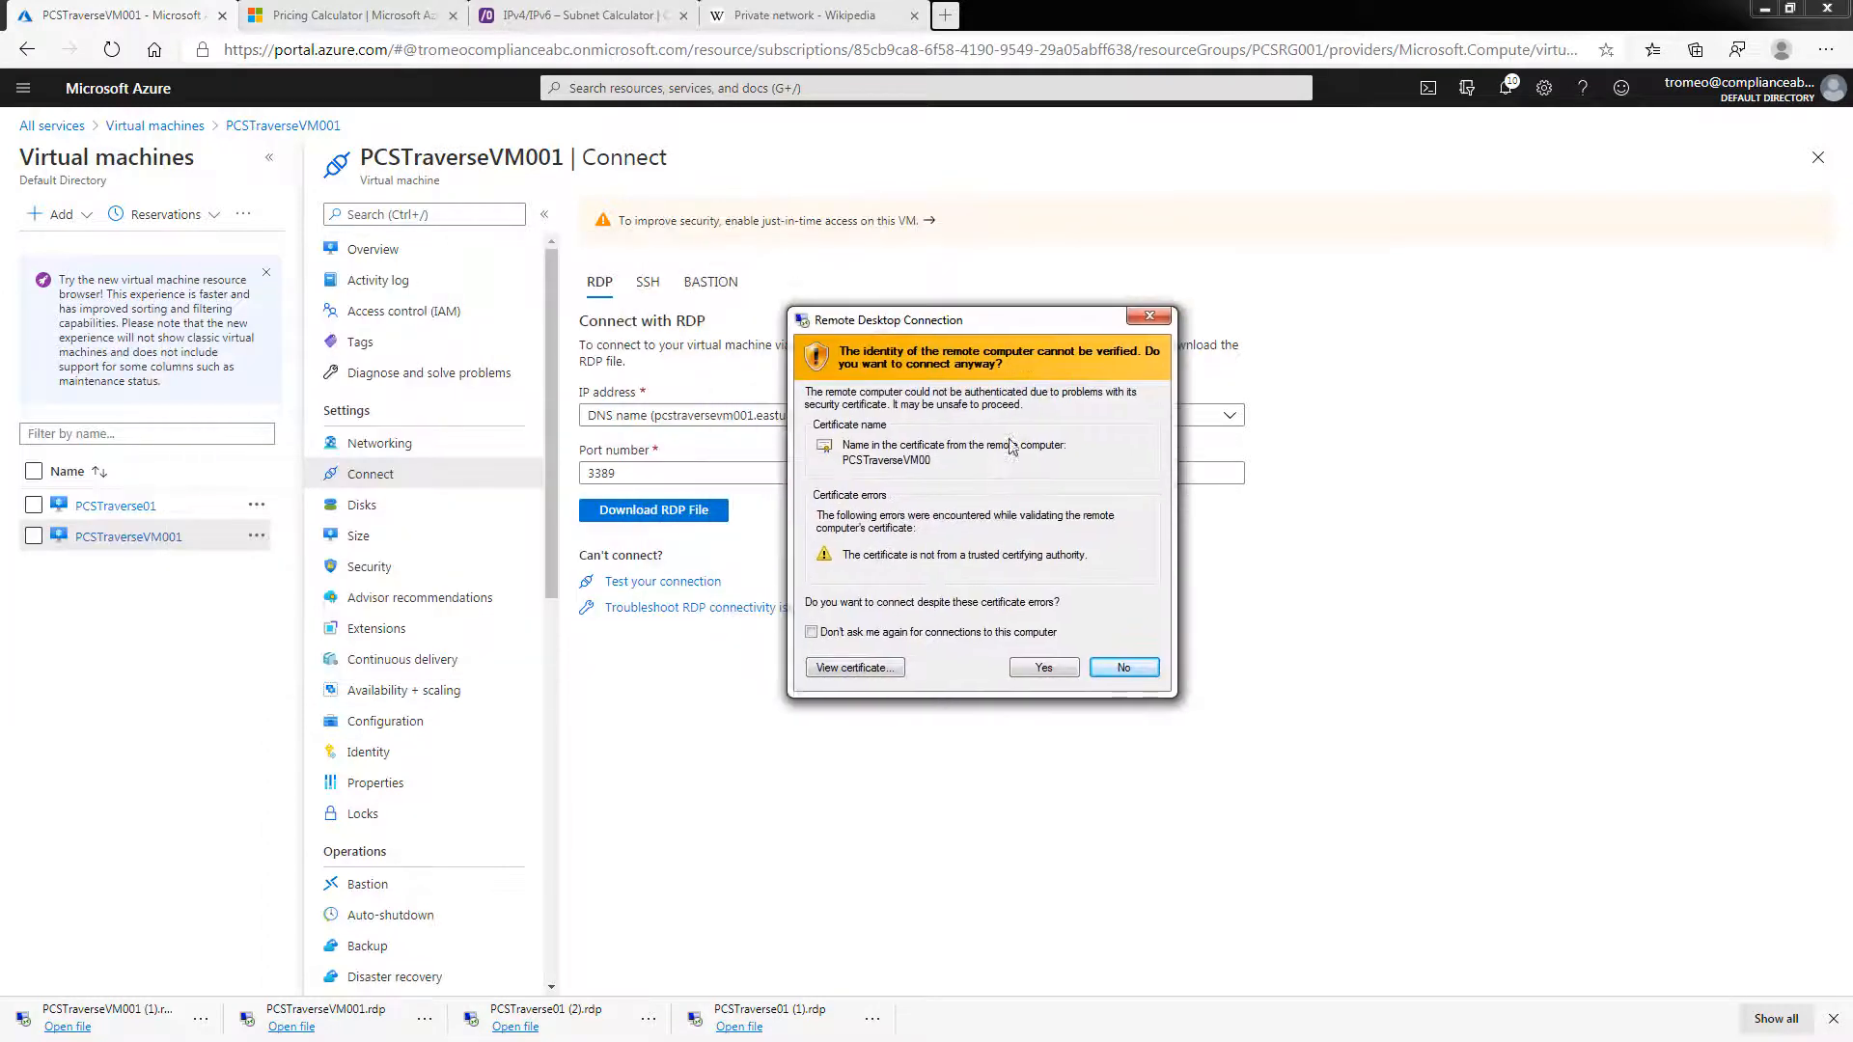
left_click(1043, 672)
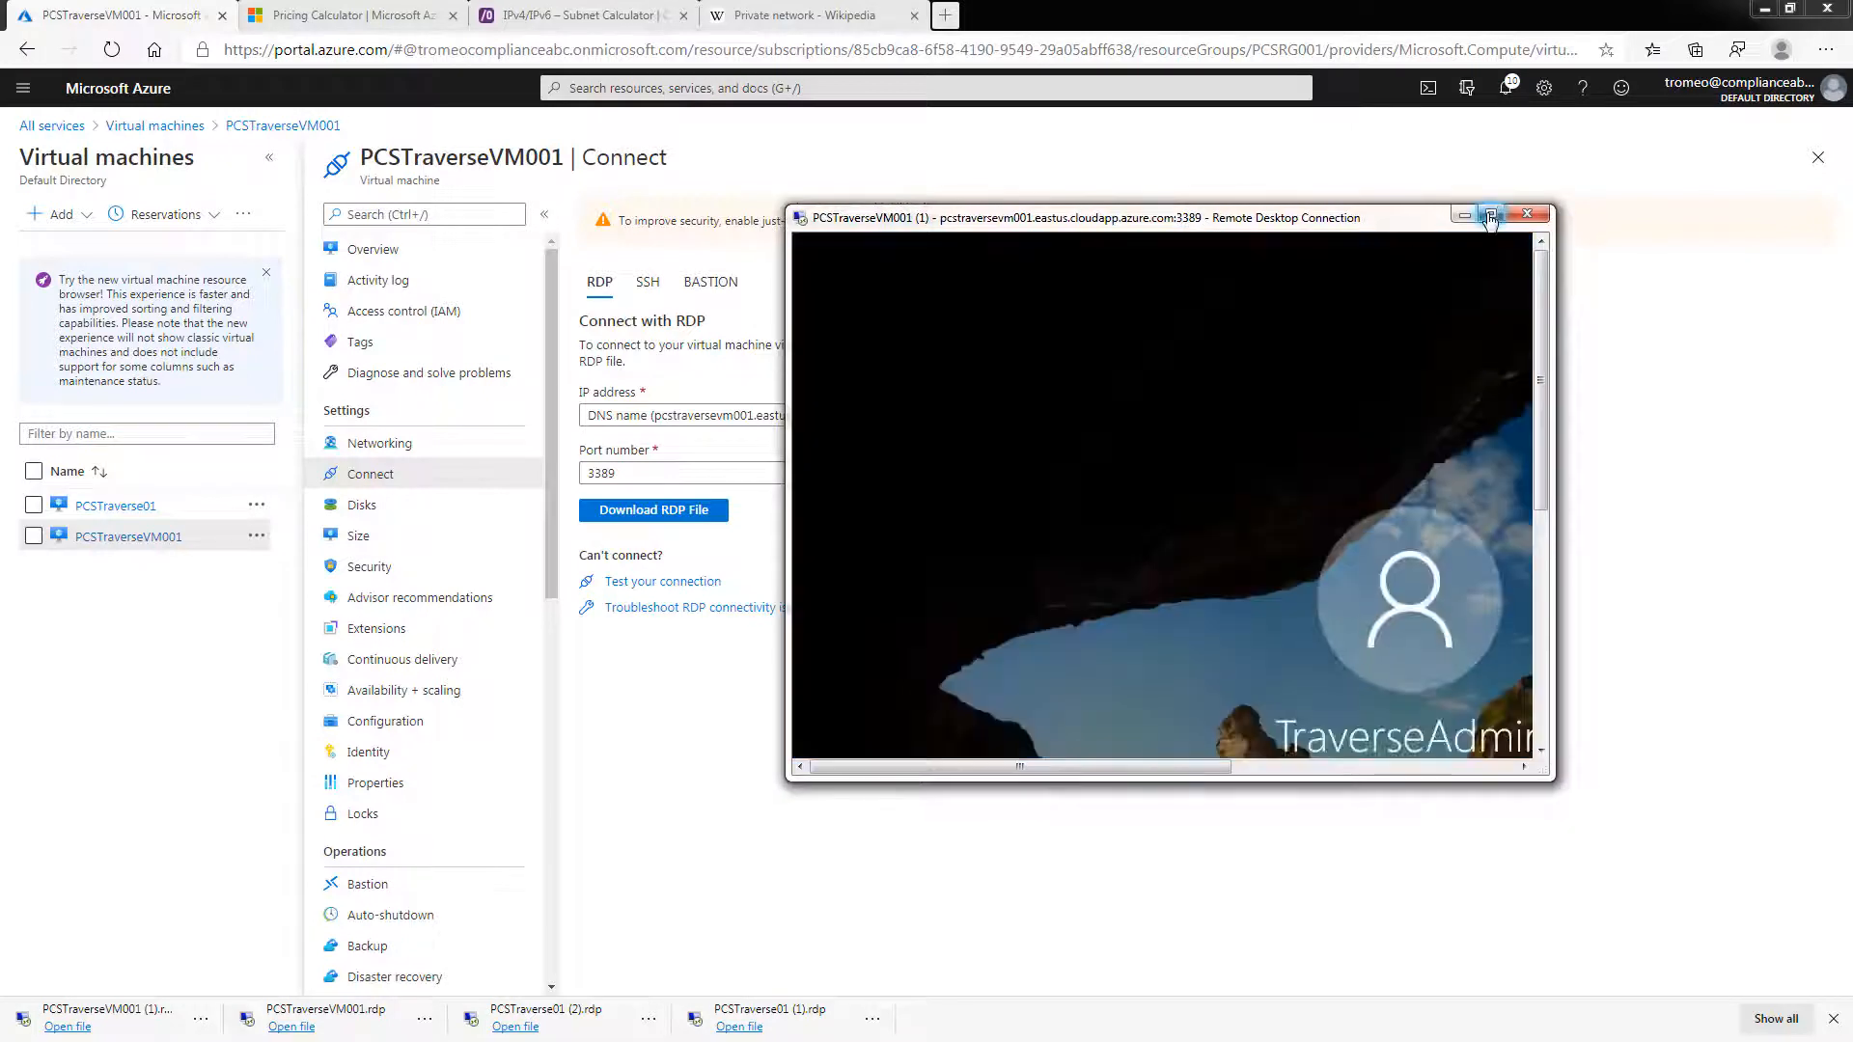
Maximize the Remote Desktop session and allow the server to be discoverable on its network.
left_click(1491, 218)
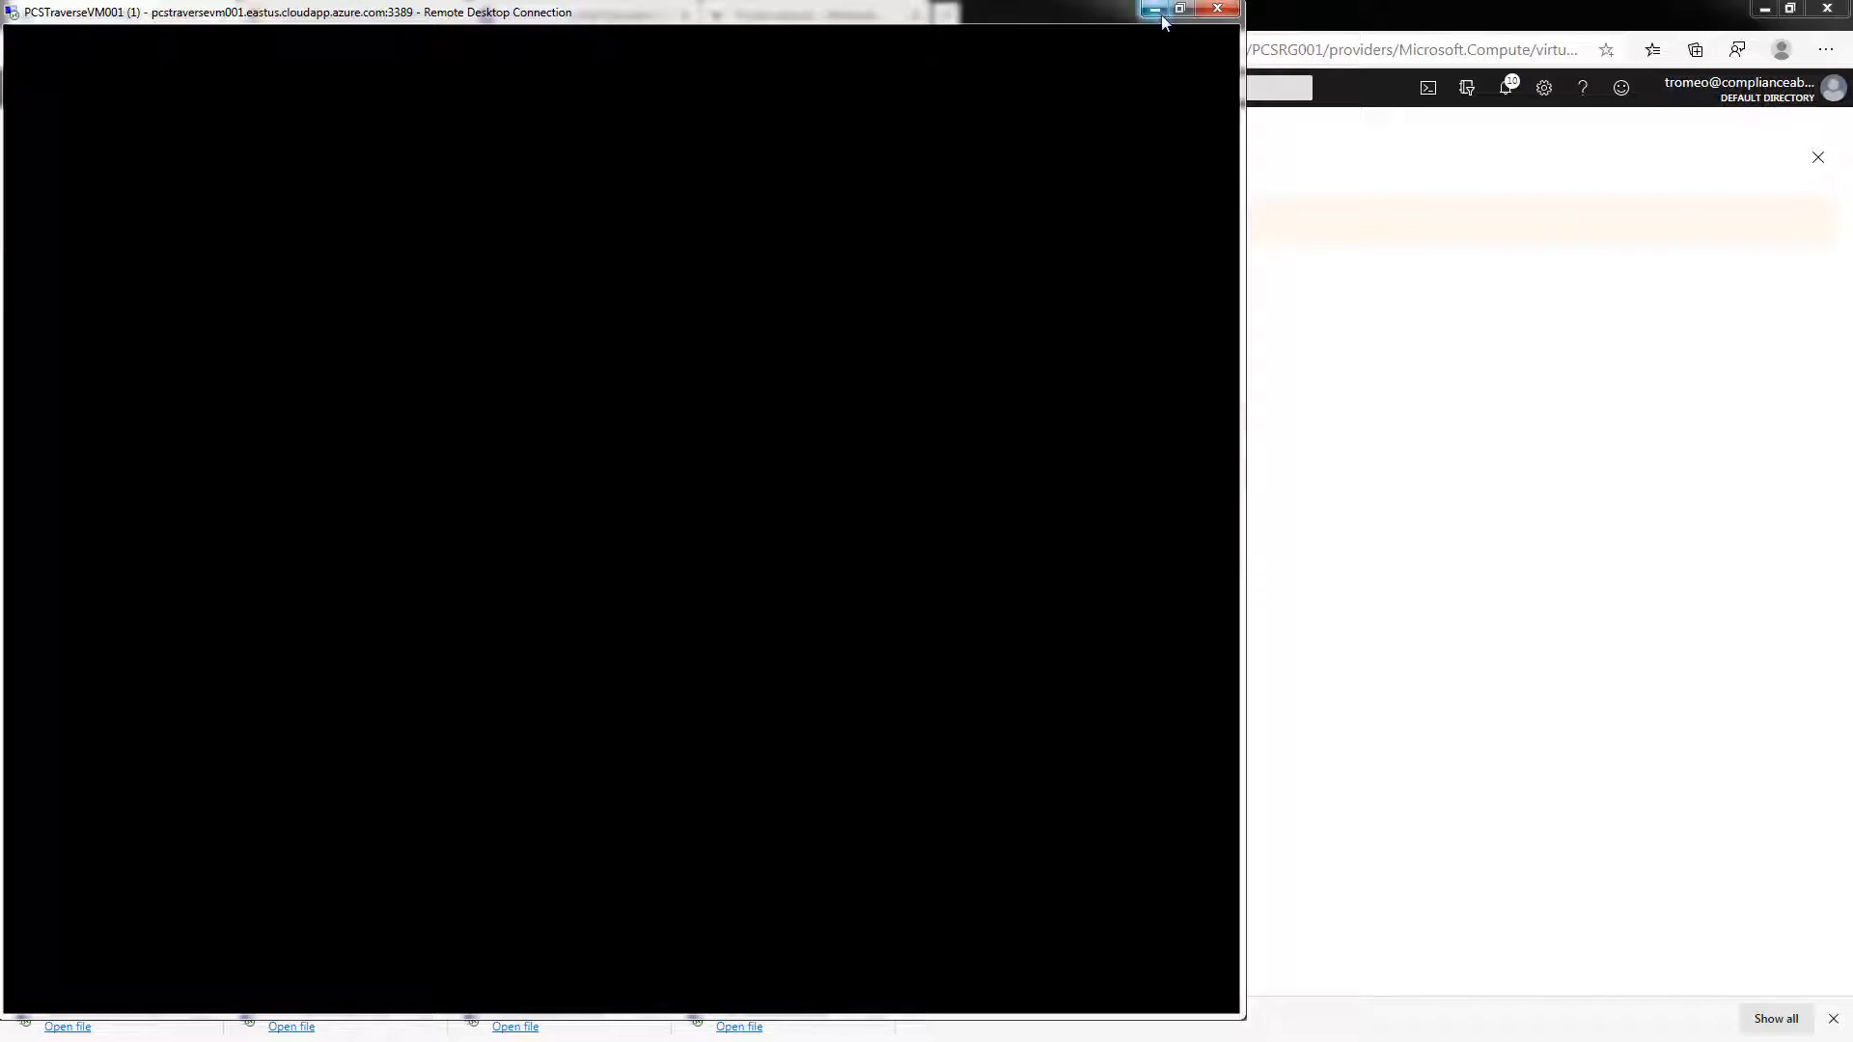
left_click(1181, 10)
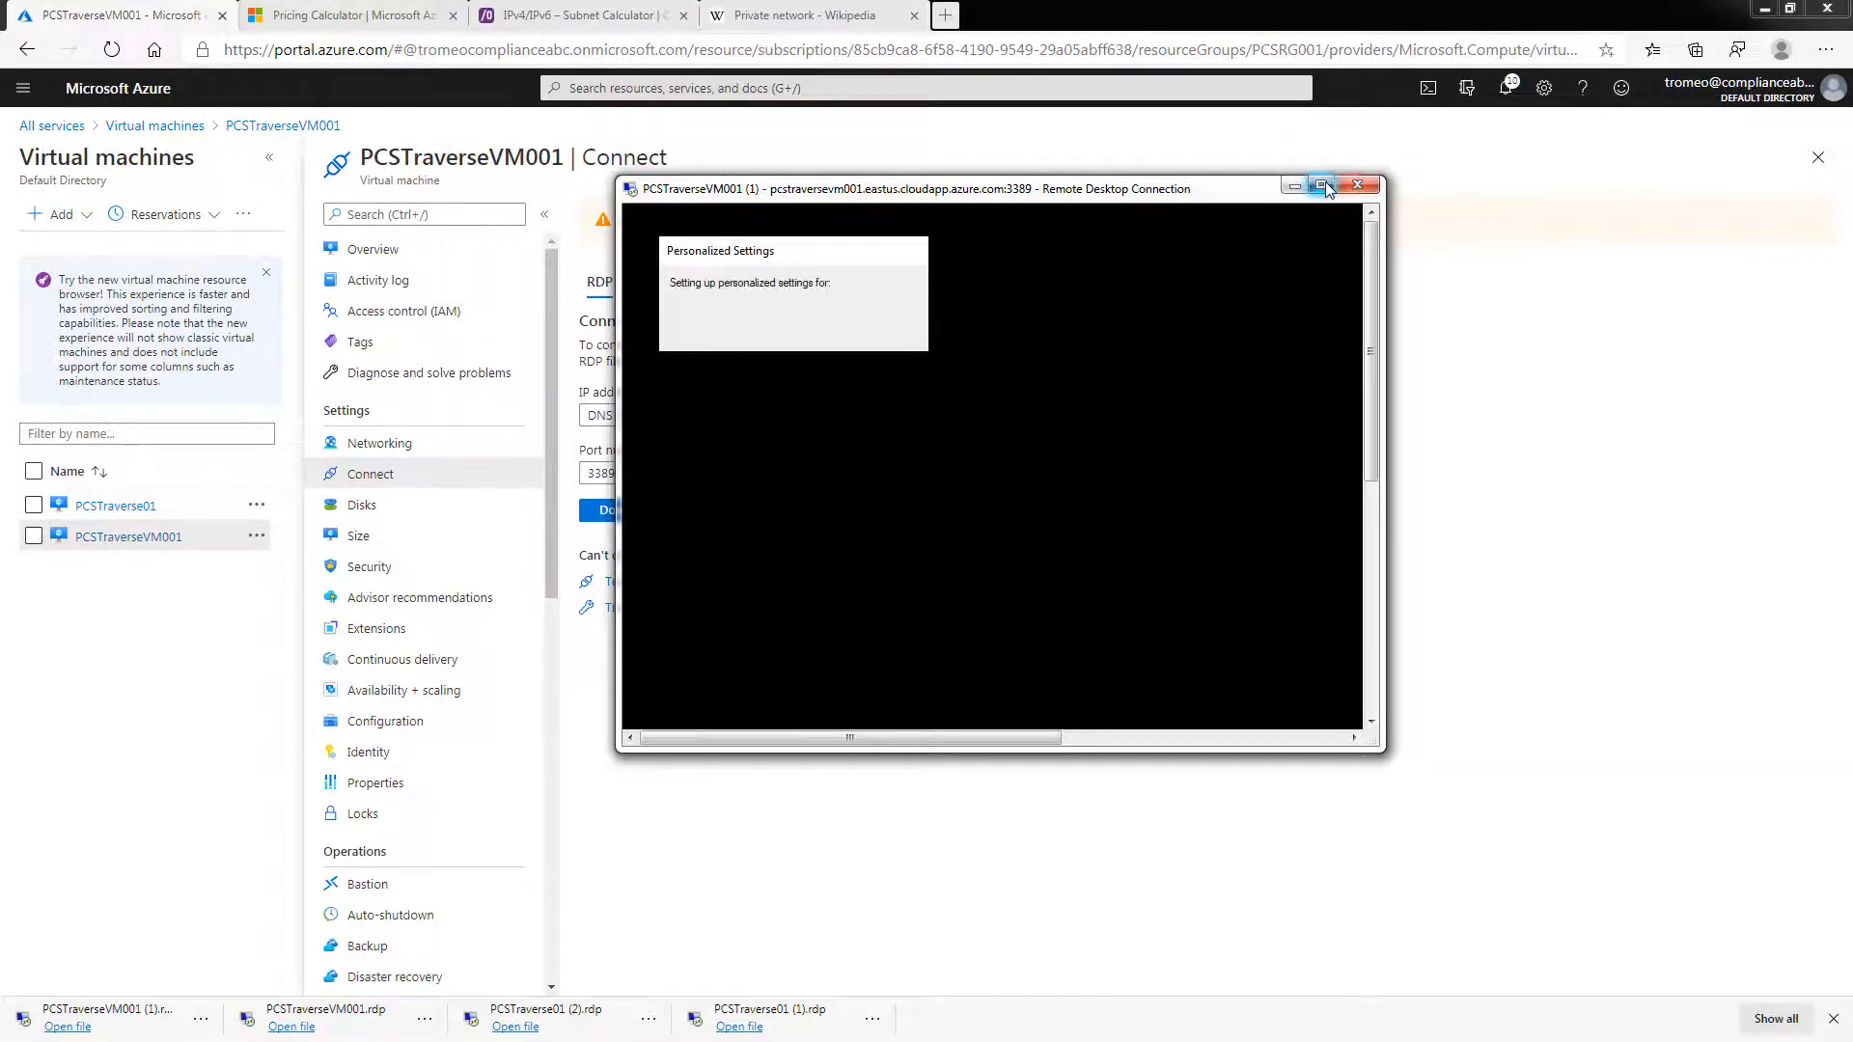
left_click(1321, 184)
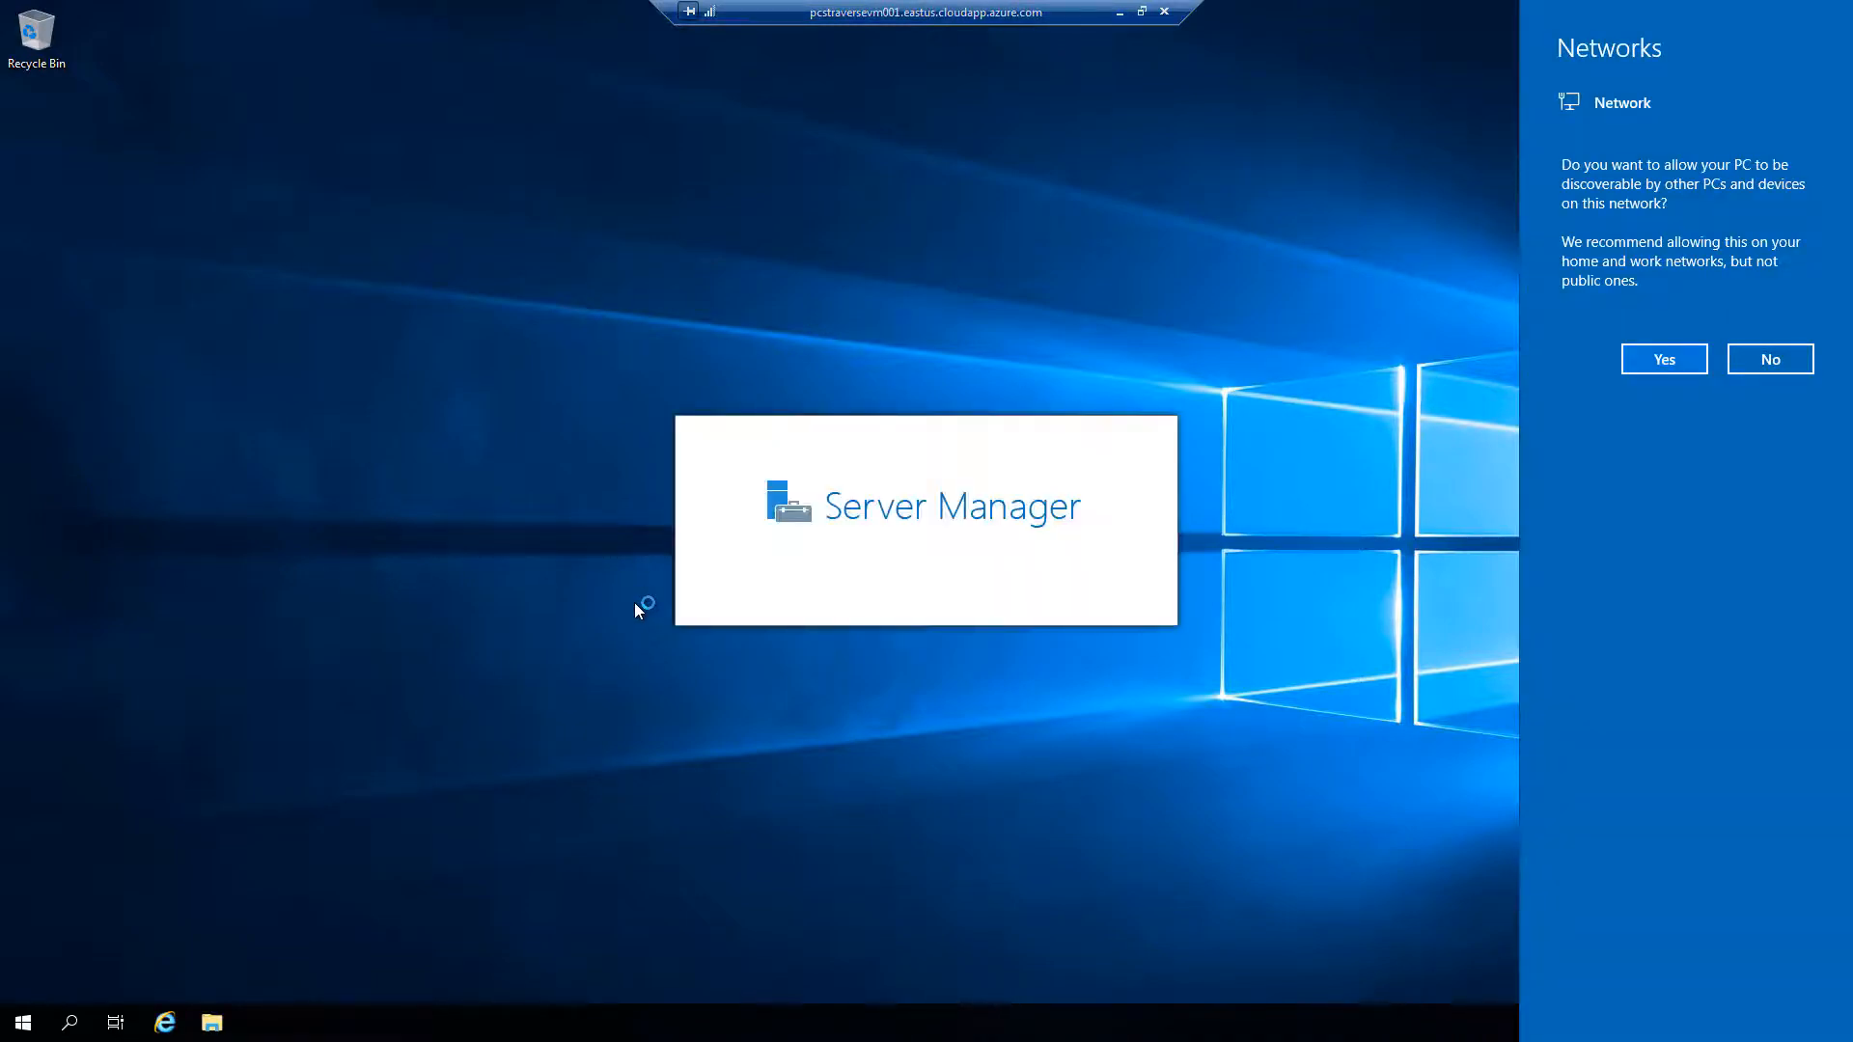
left_click(1685, 357)
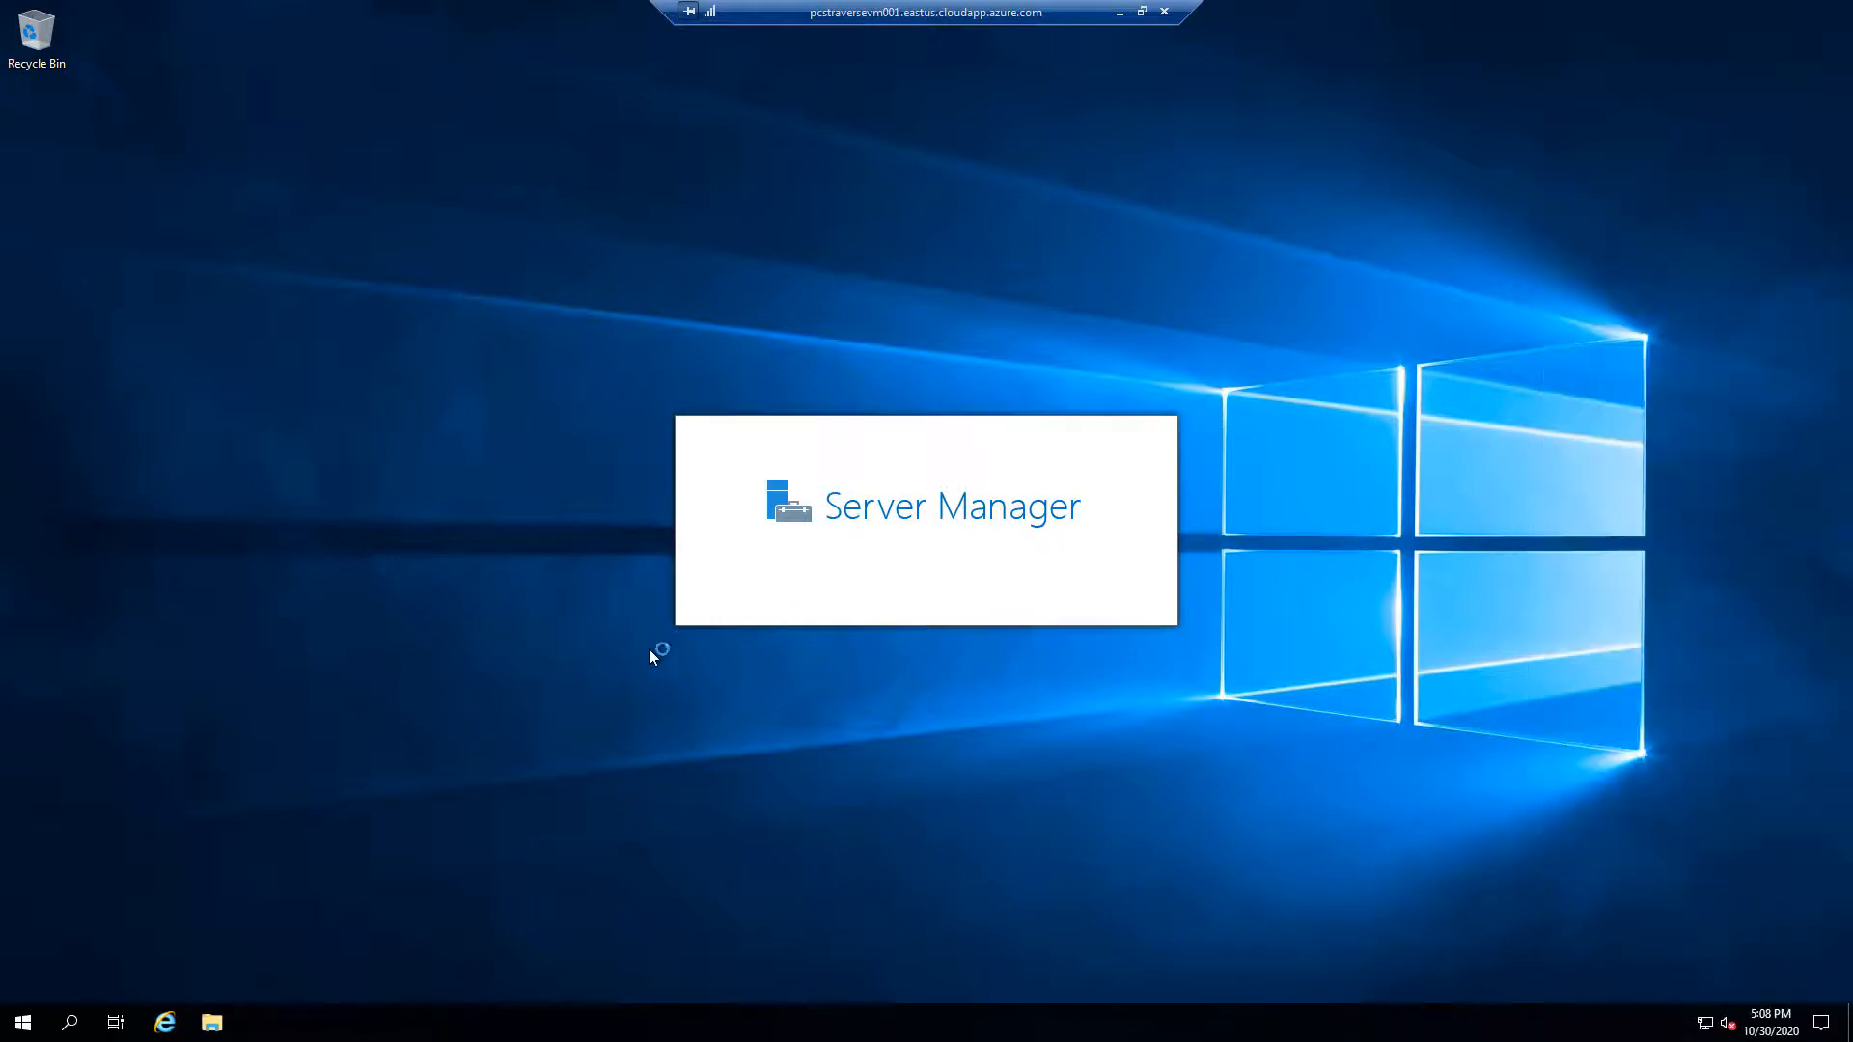